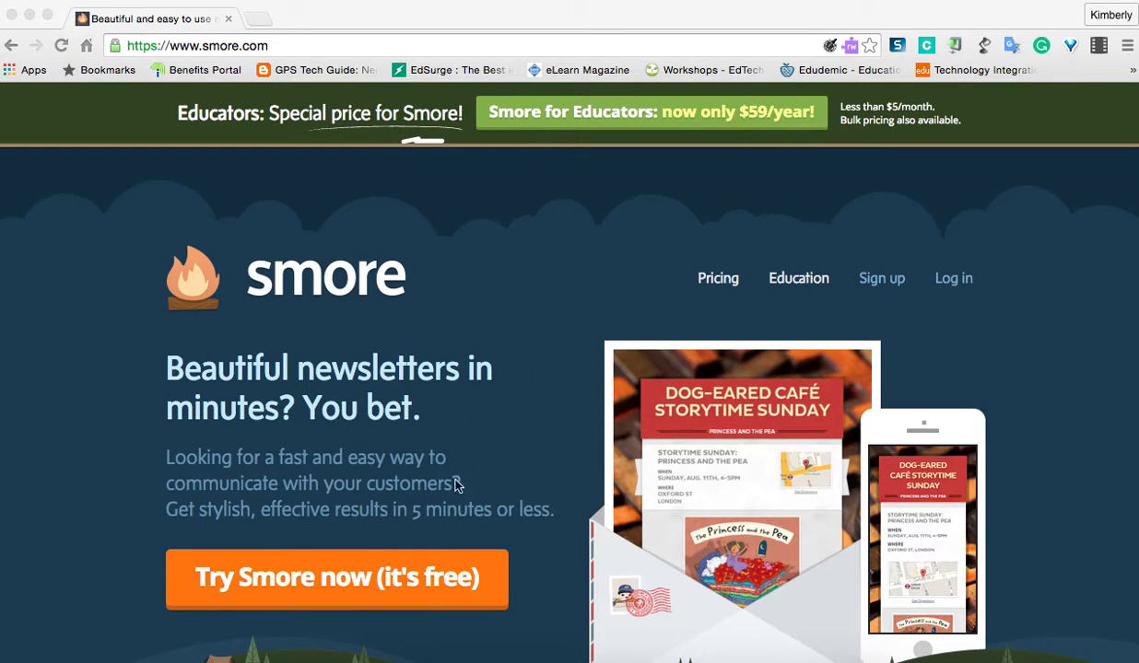
Log in to Smore with the saved e-mail address and the account password
left_click(426, 586)
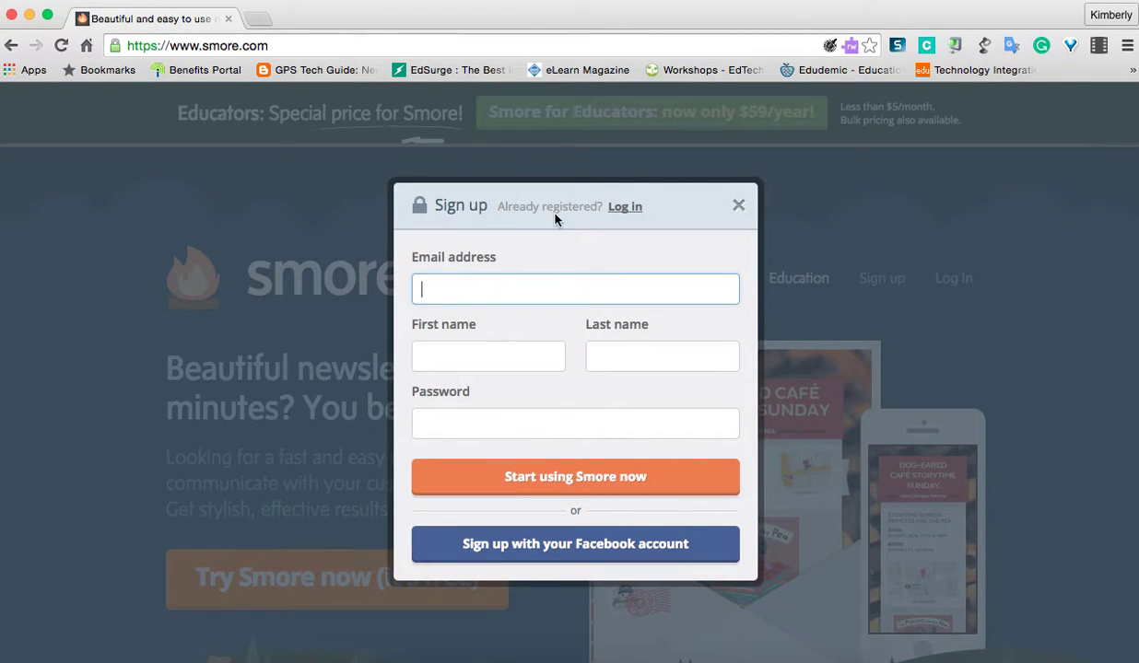
left_click(630, 211)
type("k")
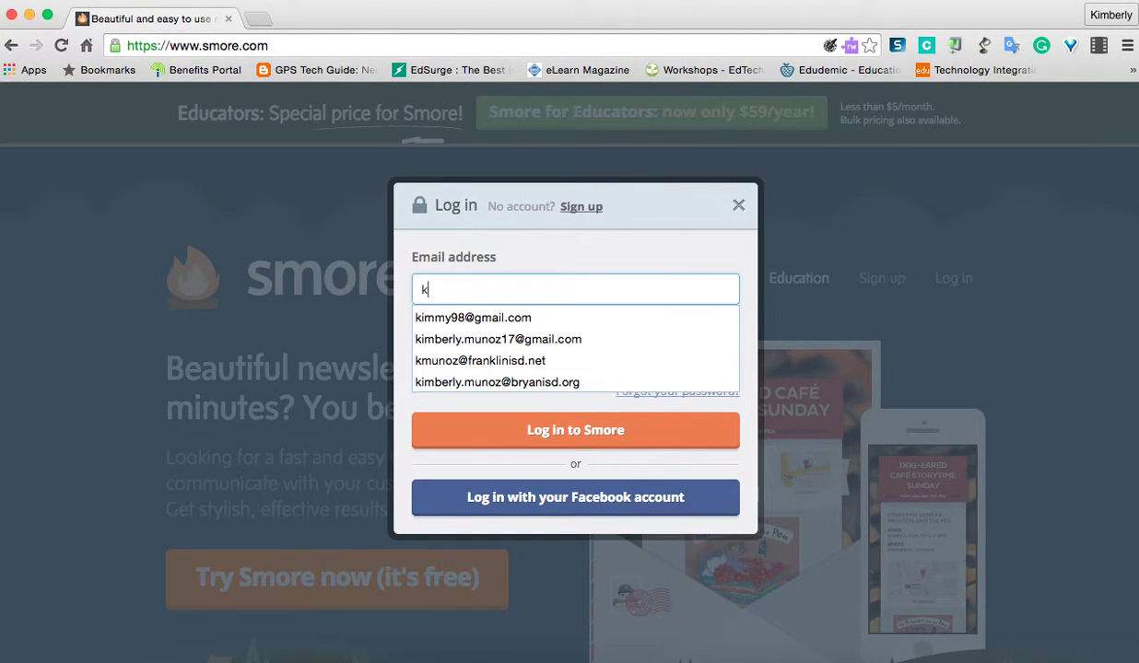
type("imberly")
key("Down")
key("Tab")
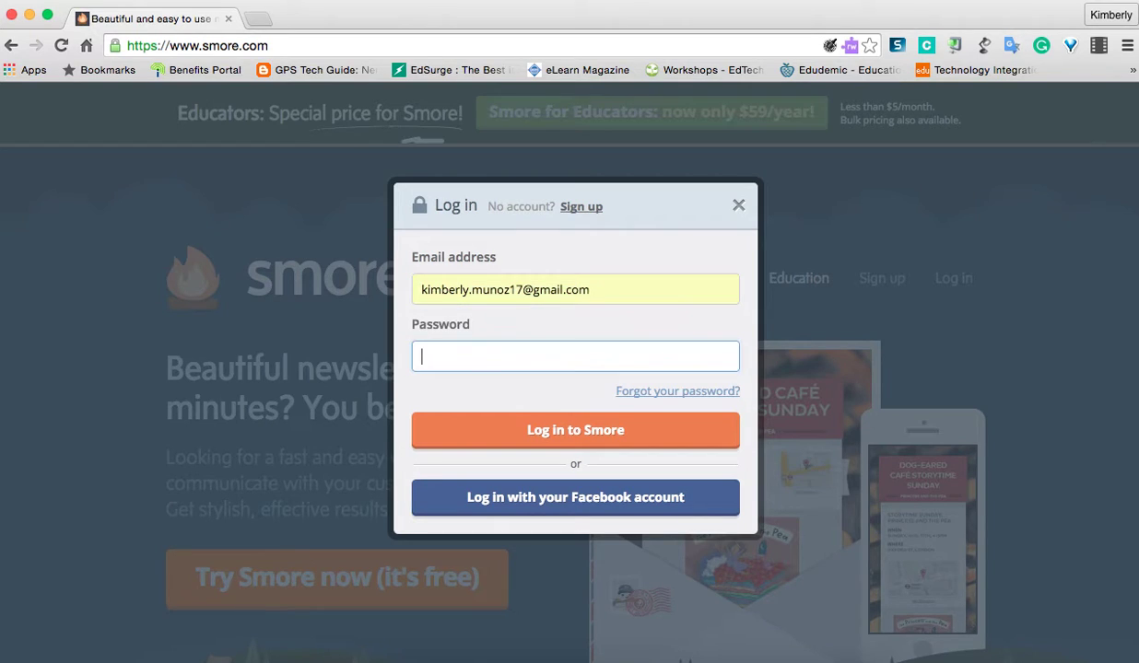
type("k*****")
key("Return")
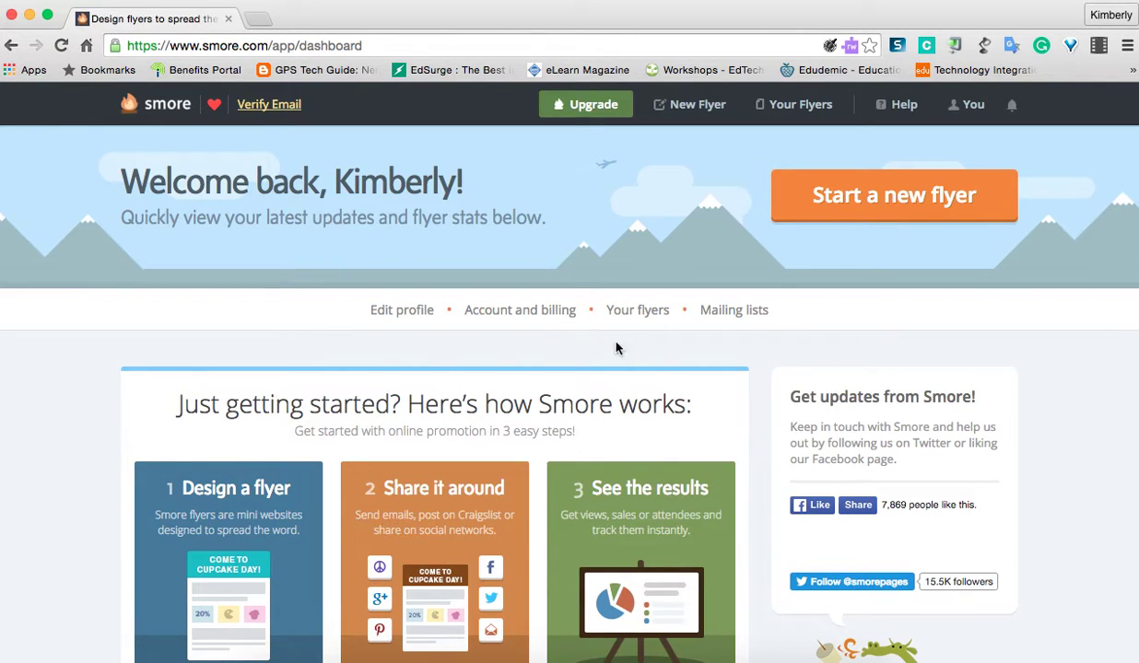
scroll(713, 411, "down", 3)
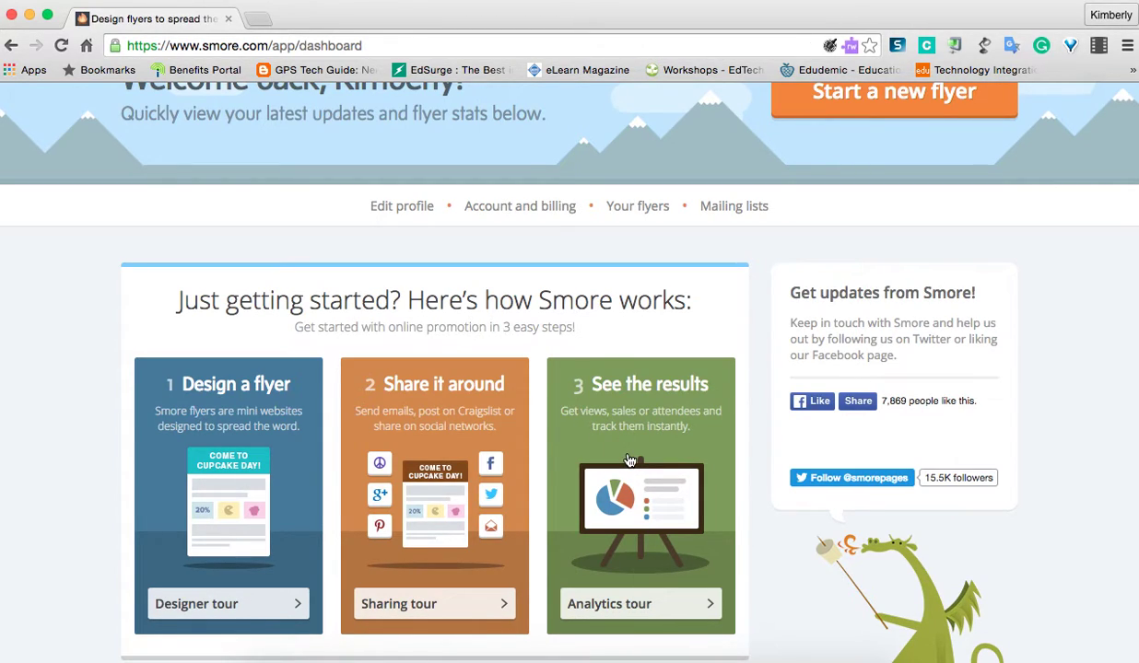
scroll(629, 460, "up", 2)
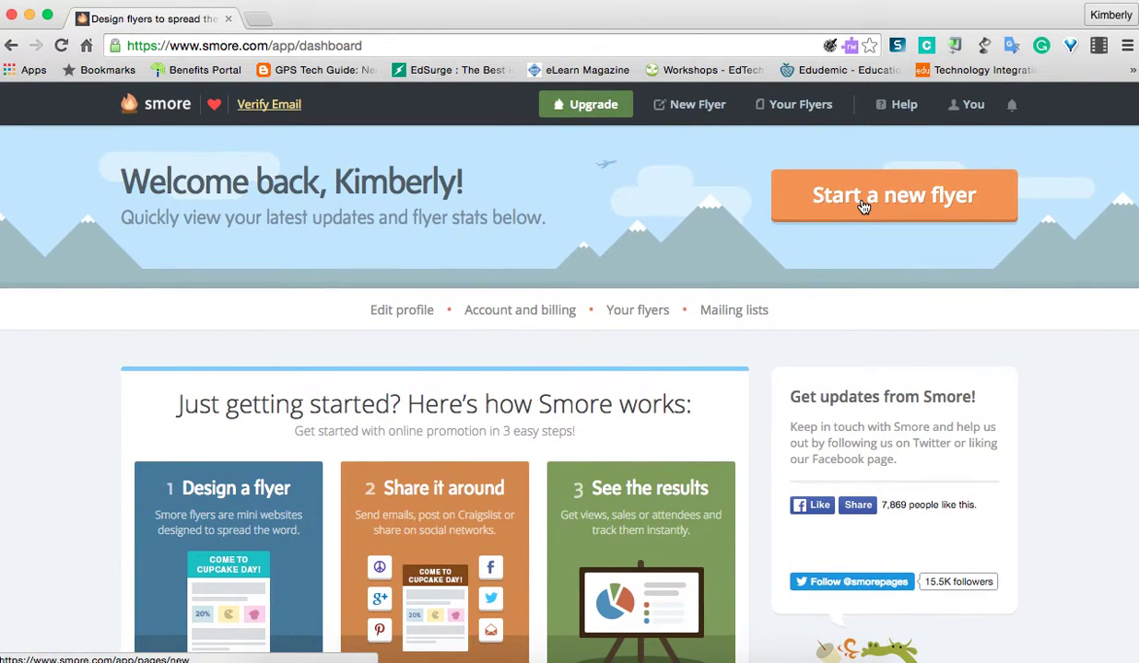
Create a flyer from the Class template, titling it 'Weekly Newsletter' with subtitle 'March 4-9'
left_click(864, 206)
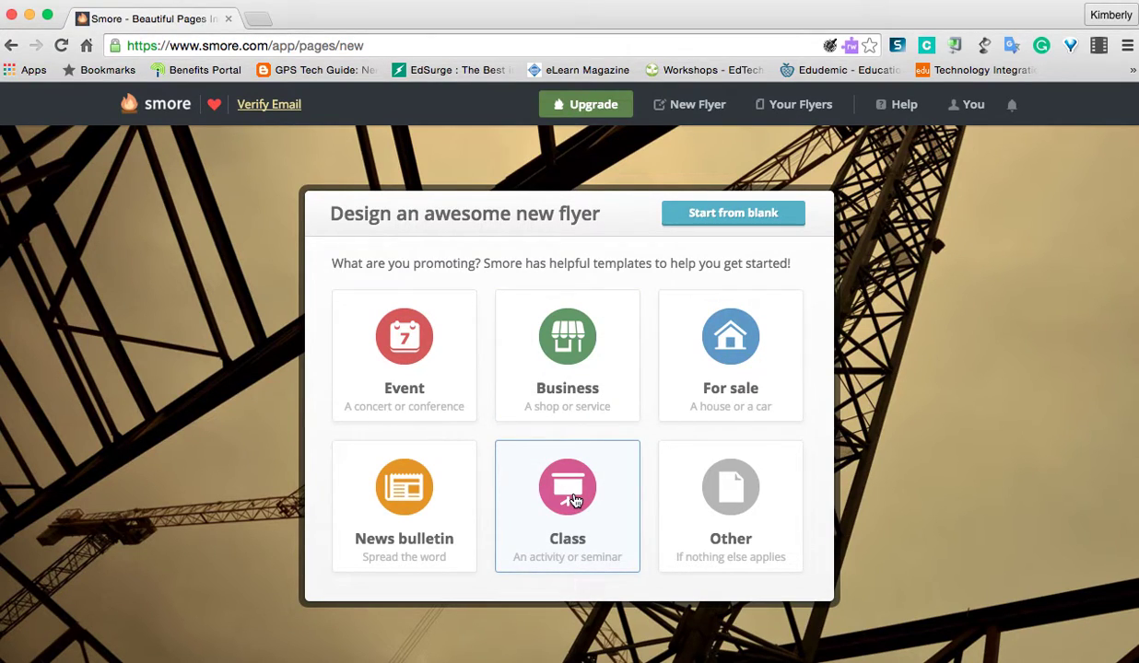
left_click(575, 500)
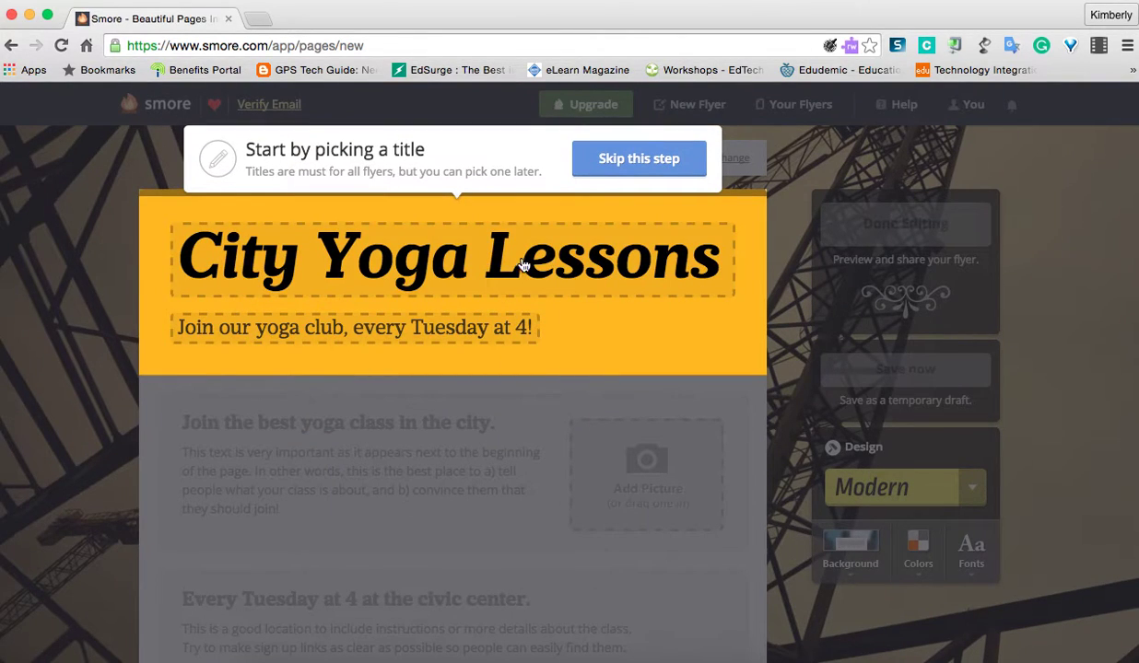
left_click(514, 266)
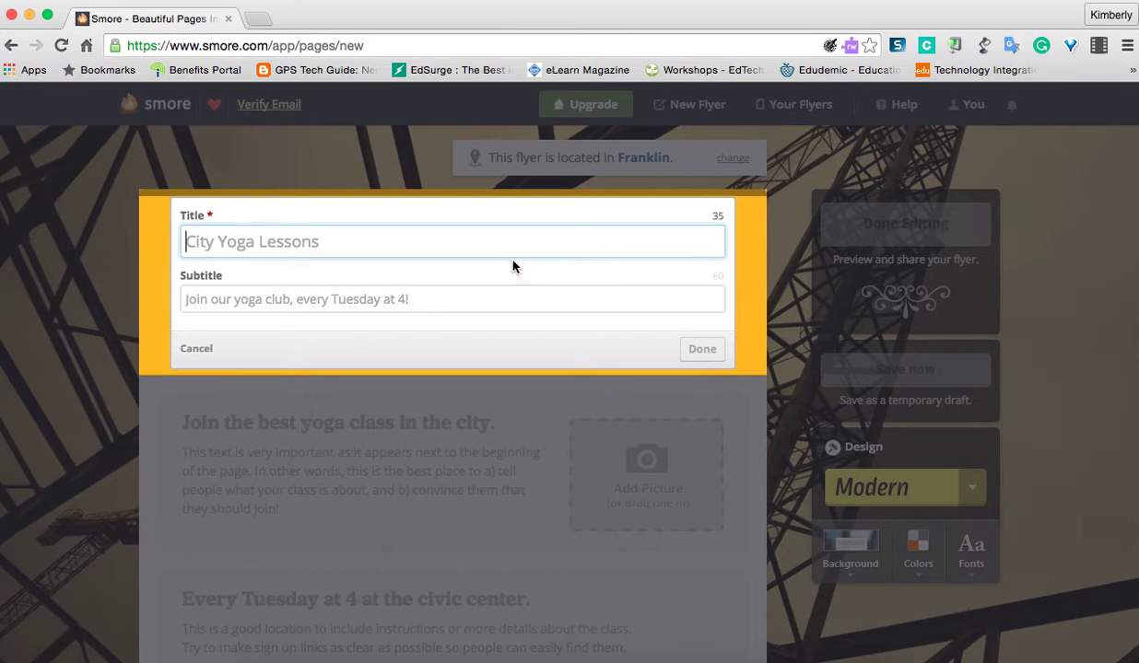
type("Weekly Newl")
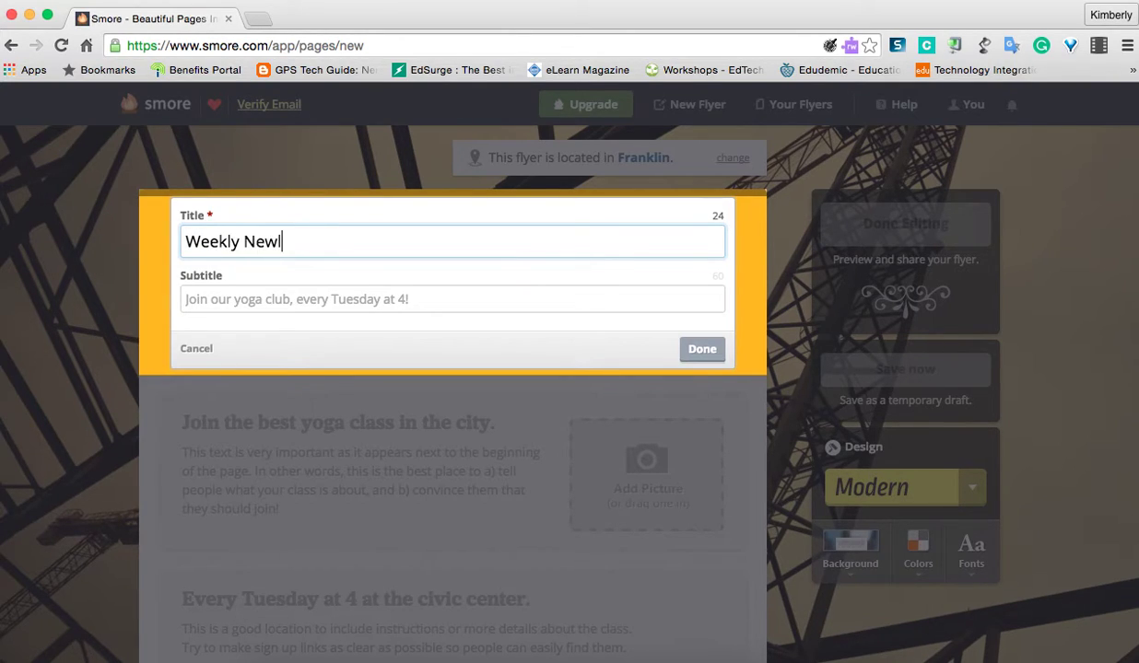
key("BackSpace")
type("sletter")
left_click(504, 301)
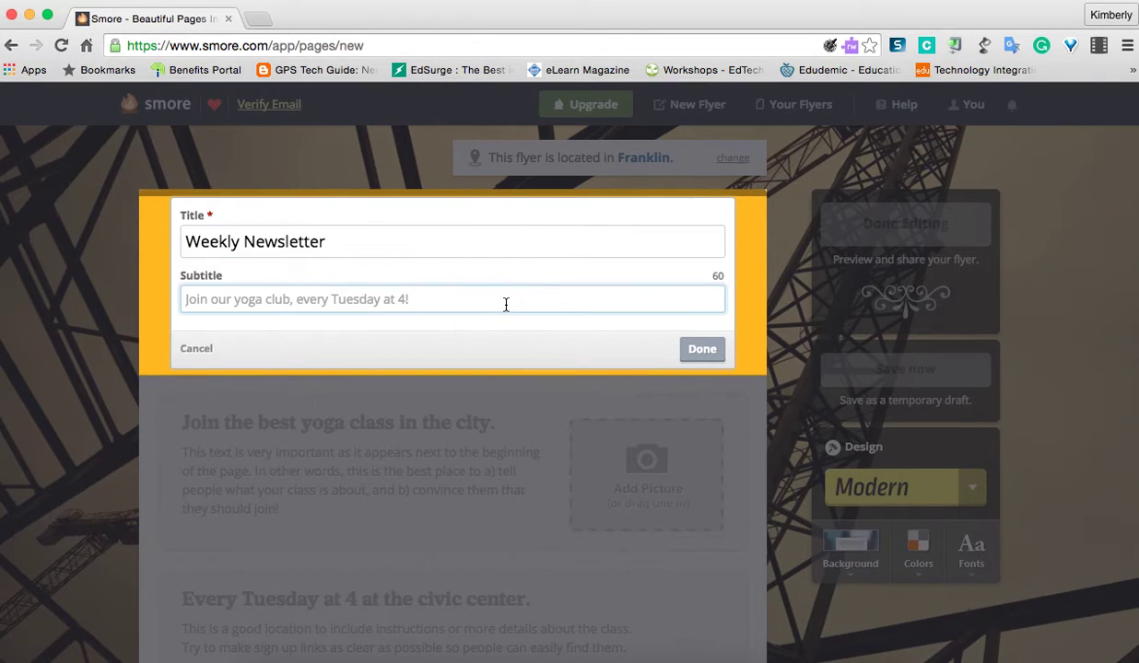
type("March")
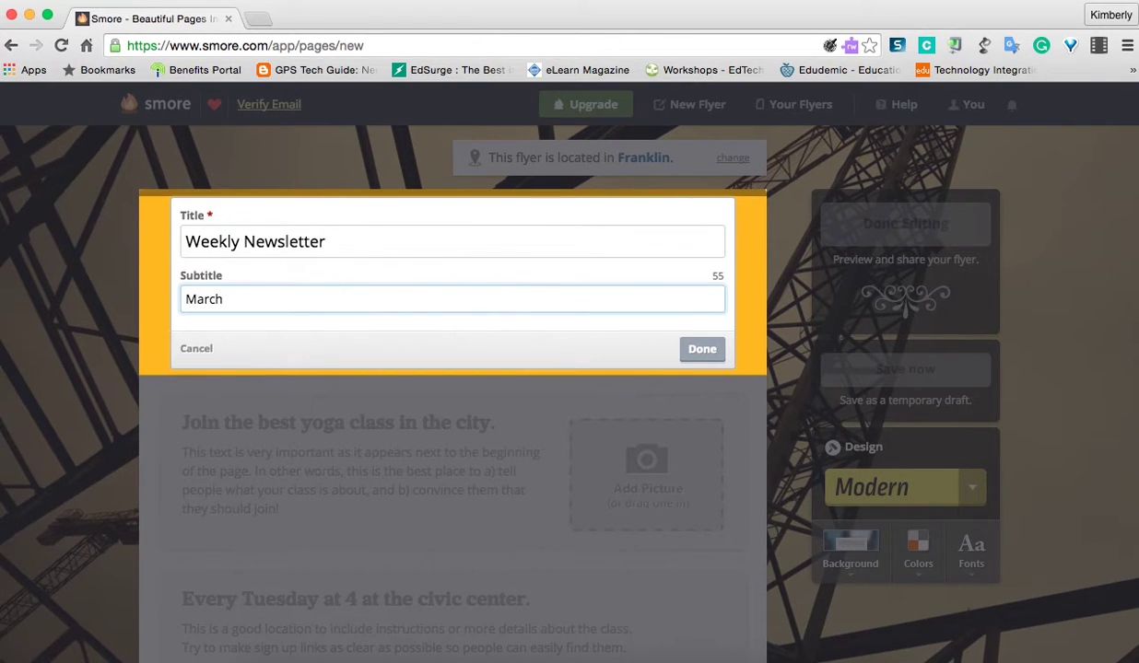
type(" 4-9")
left_click(692, 347)
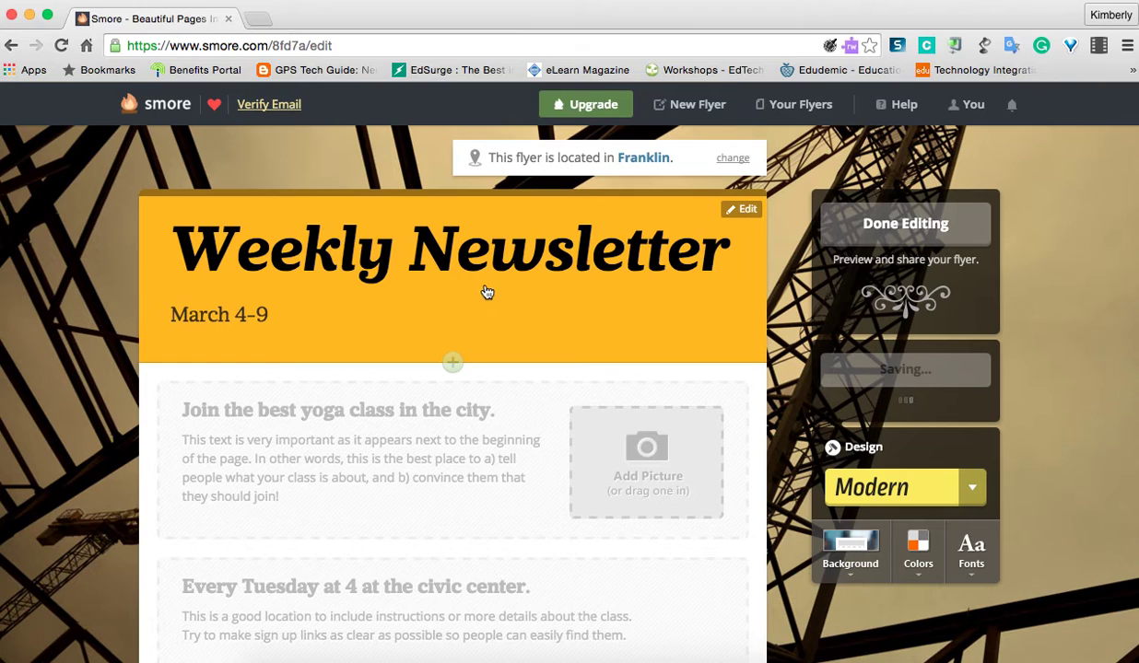
Show the block options from the green plus beneath the flyer header
scroll(487, 292, "down", 3)
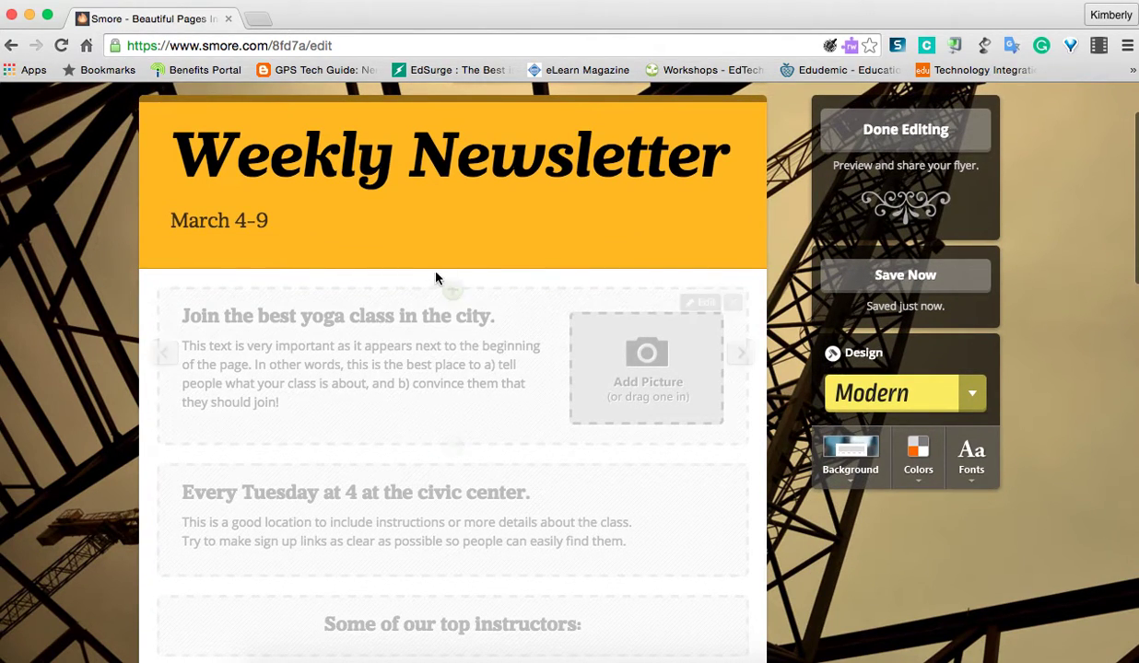
left_click(452, 293)
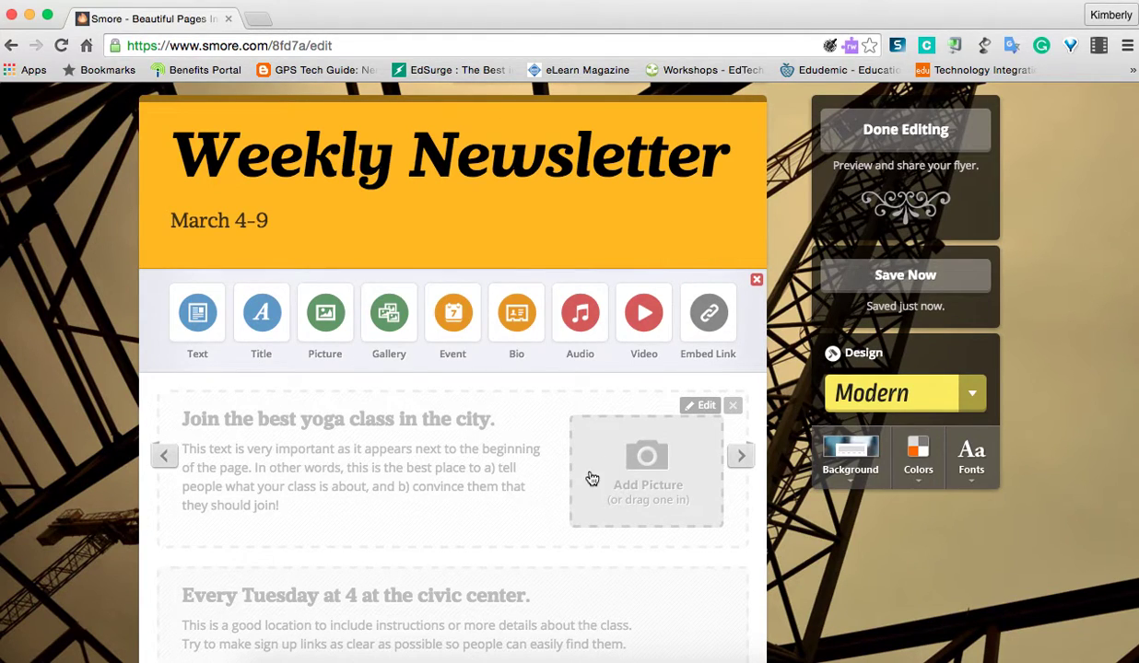
Delete the yoga intro block and add a Text block 'For example...' reading 'Did you know....'
left_click(734, 408)
left_click(722, 406)
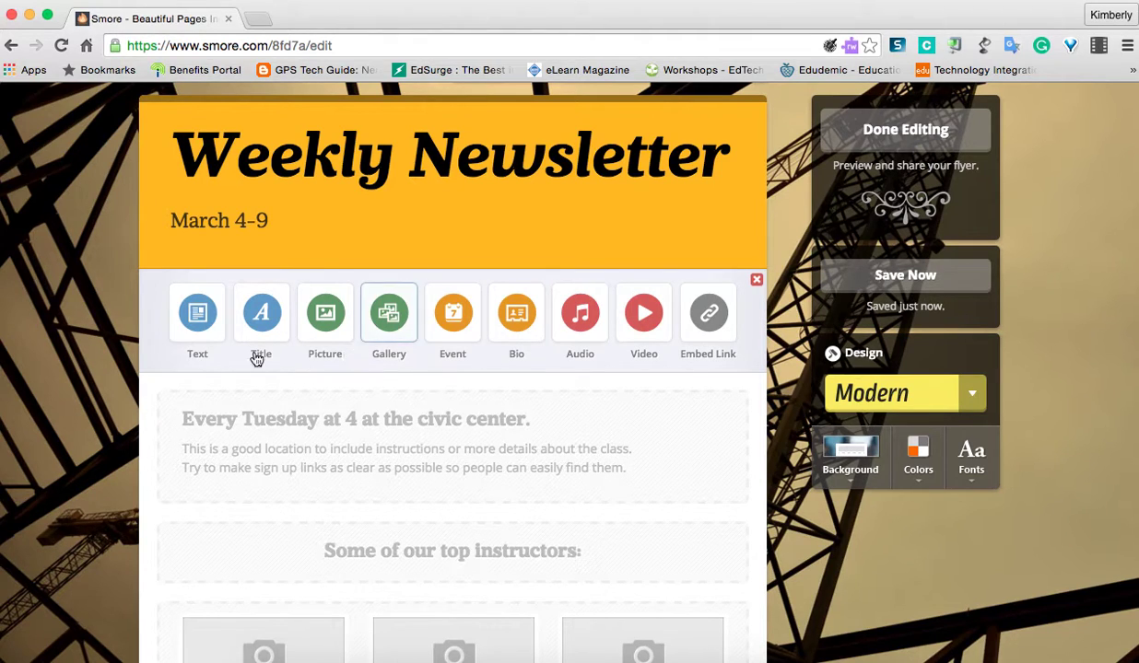
left_click(185, 330)
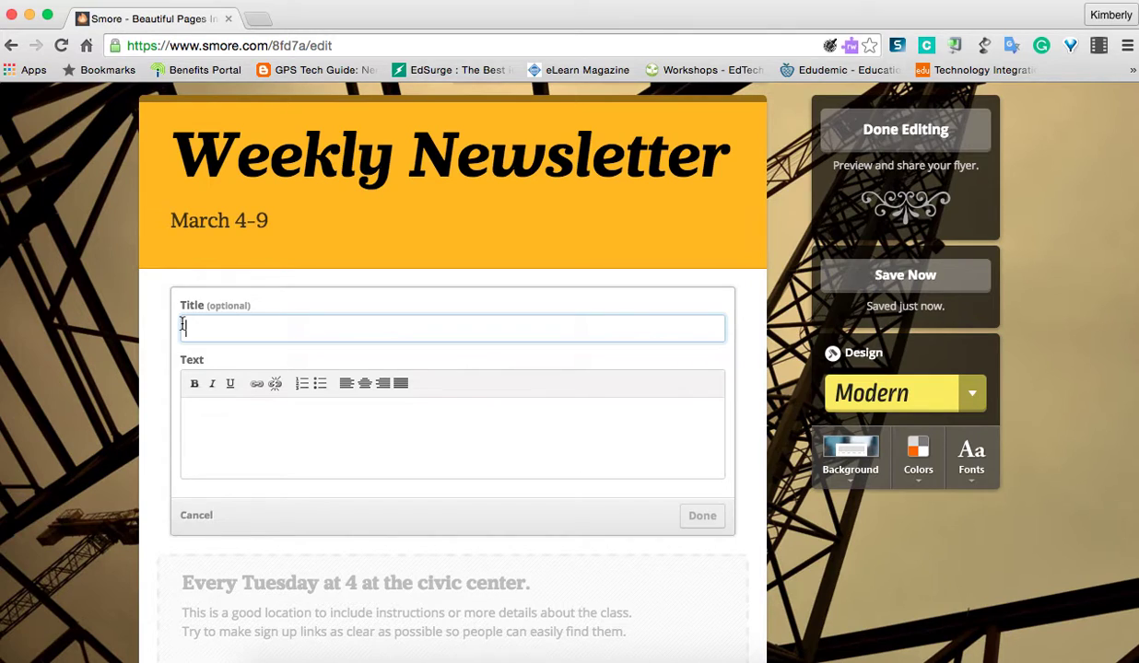
type("for ex")
key("BackSpace")
key("BackSpace")
key("BackSpace")
key("BackSpace")
key("BackSpace")
key("BackSpace")
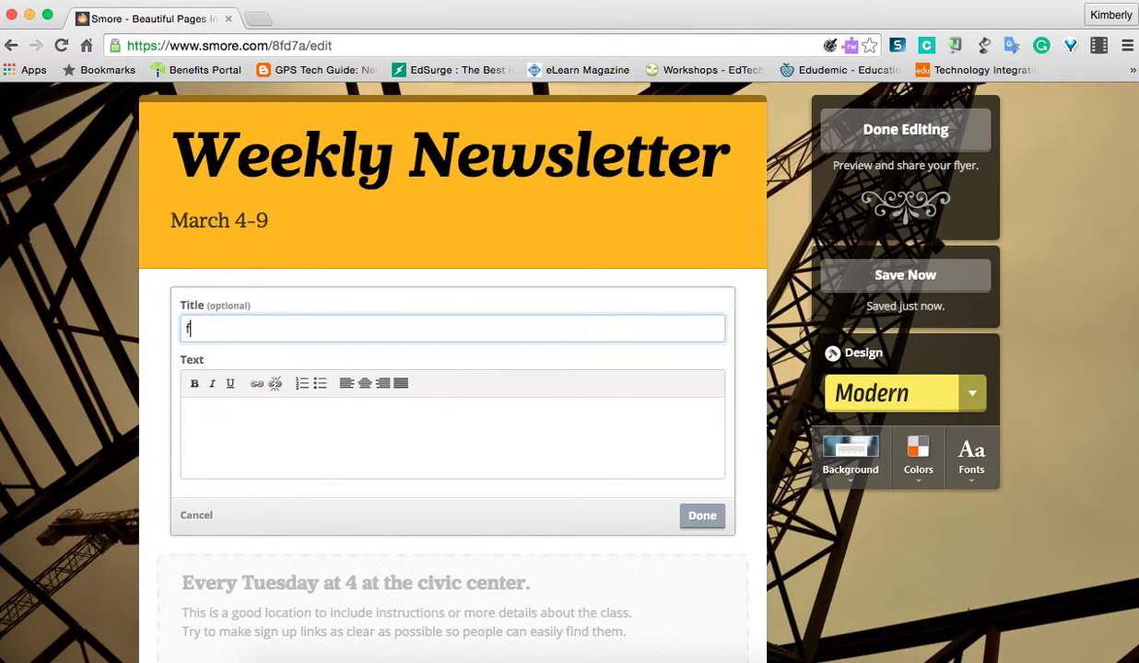
type("For example...")
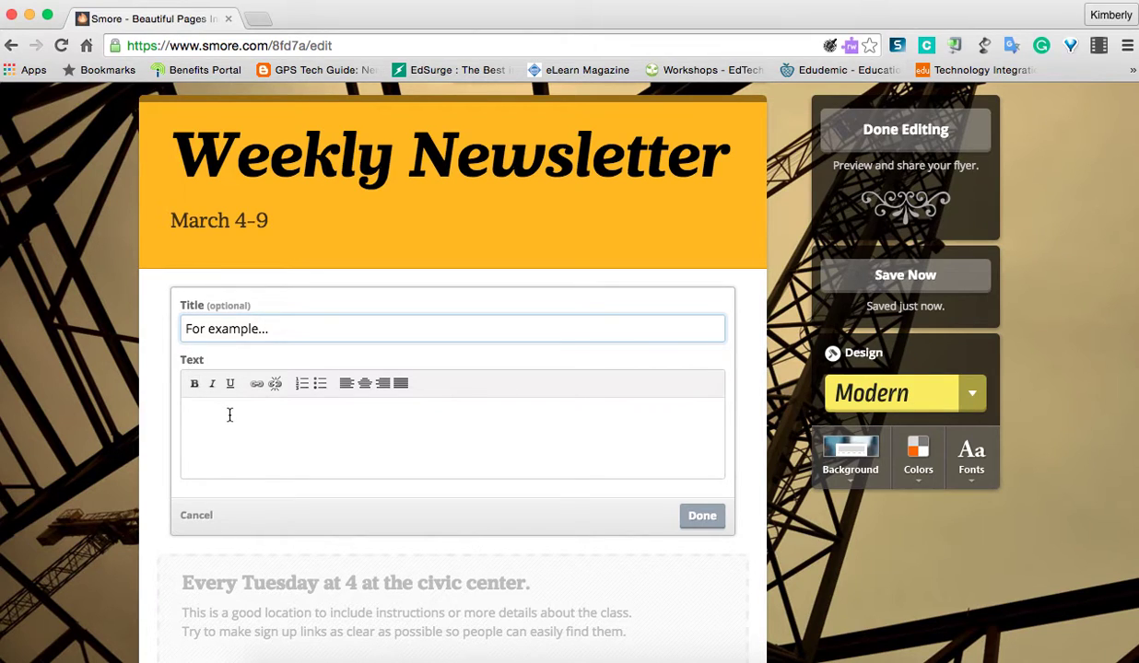
left_click(230, 415)
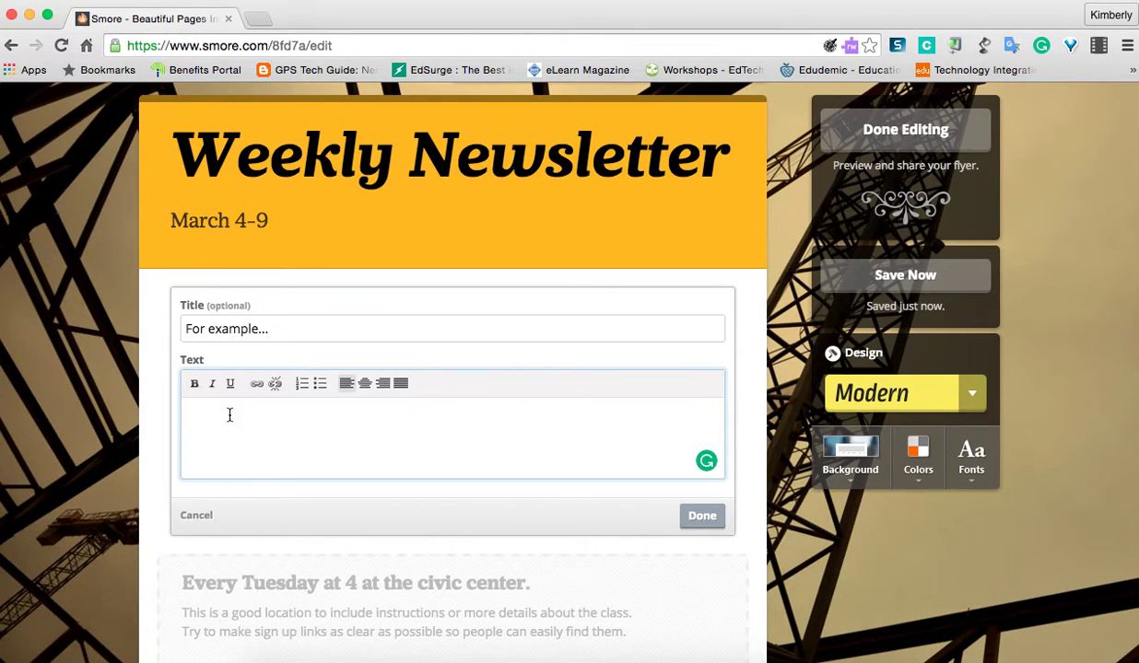
type("Did you know...")
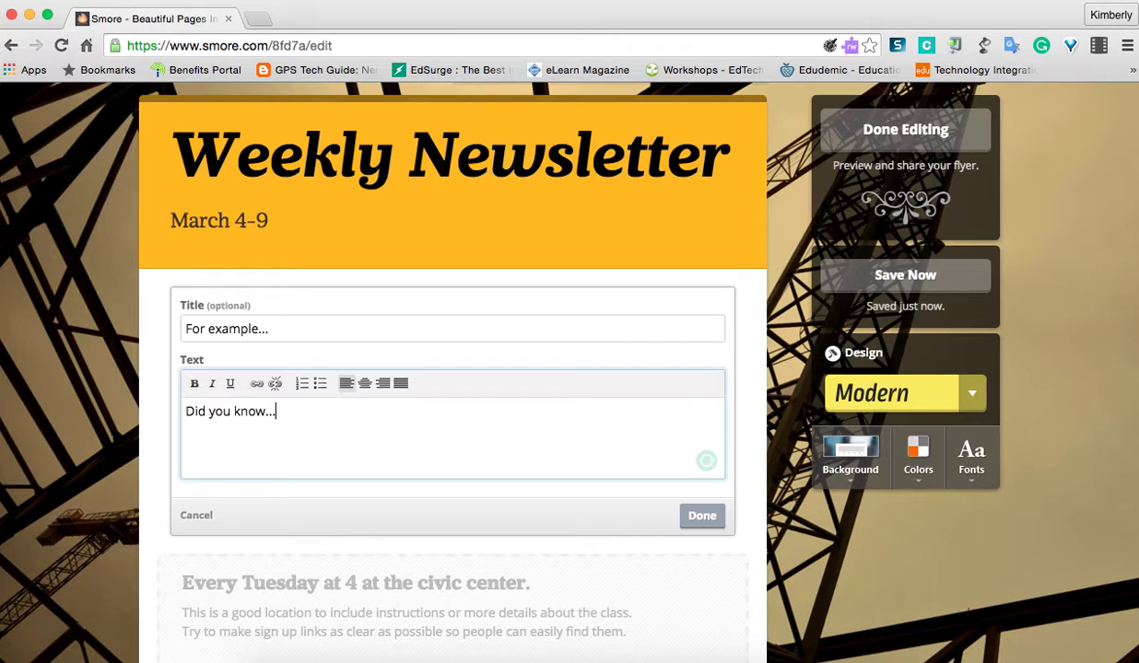
type(".")
left_click(698, 517)
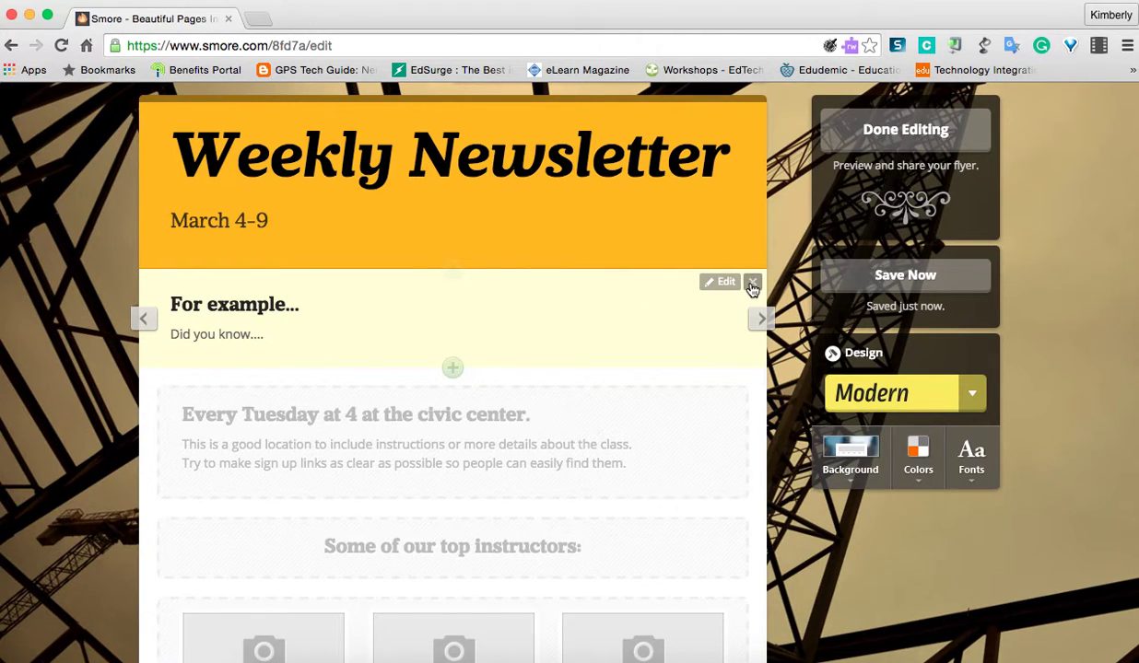
Expand the Design theme list beside Modern to preview the Minimal theme
scroll(679, 373, "down", 5)
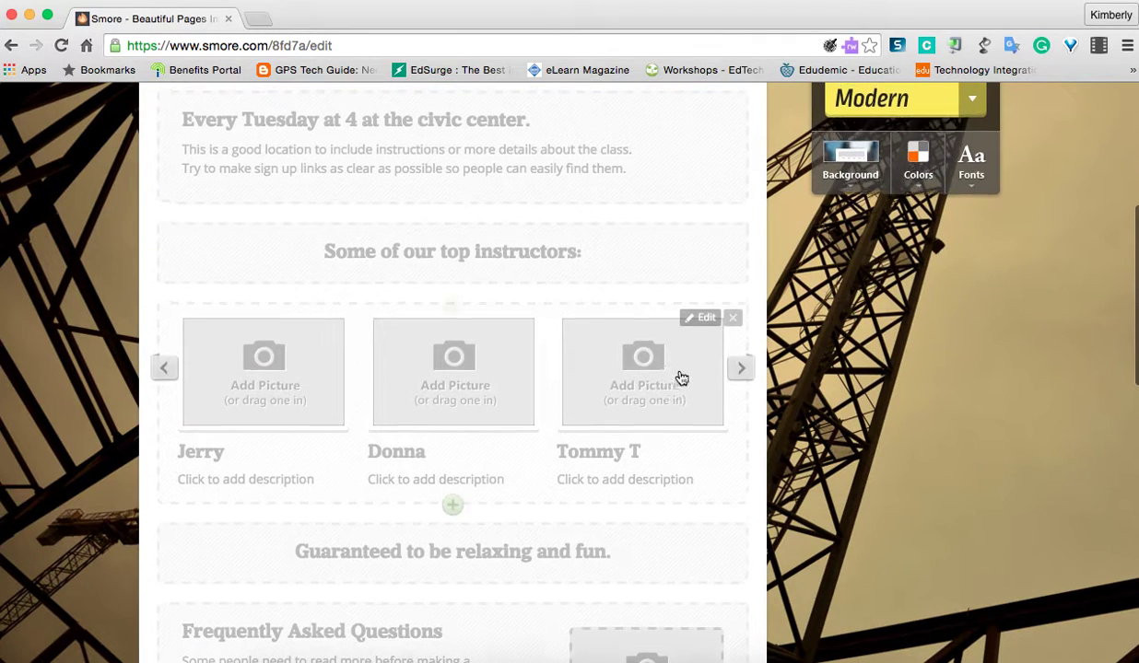
scroll(679, 376, "up", 6)
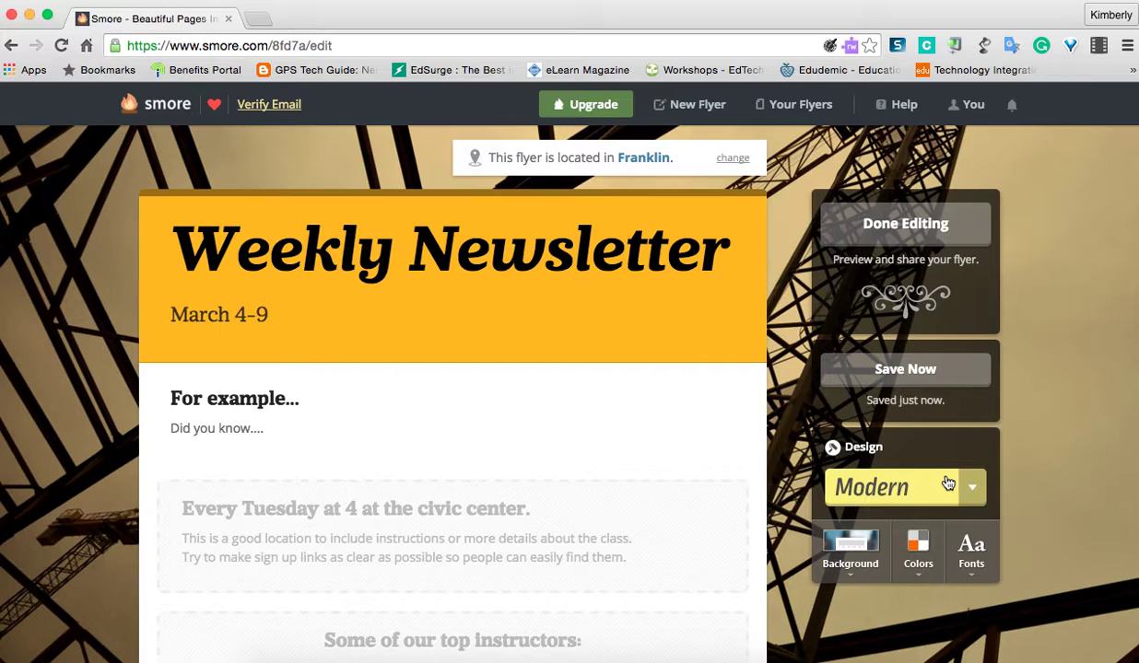
left_click(973, 487)
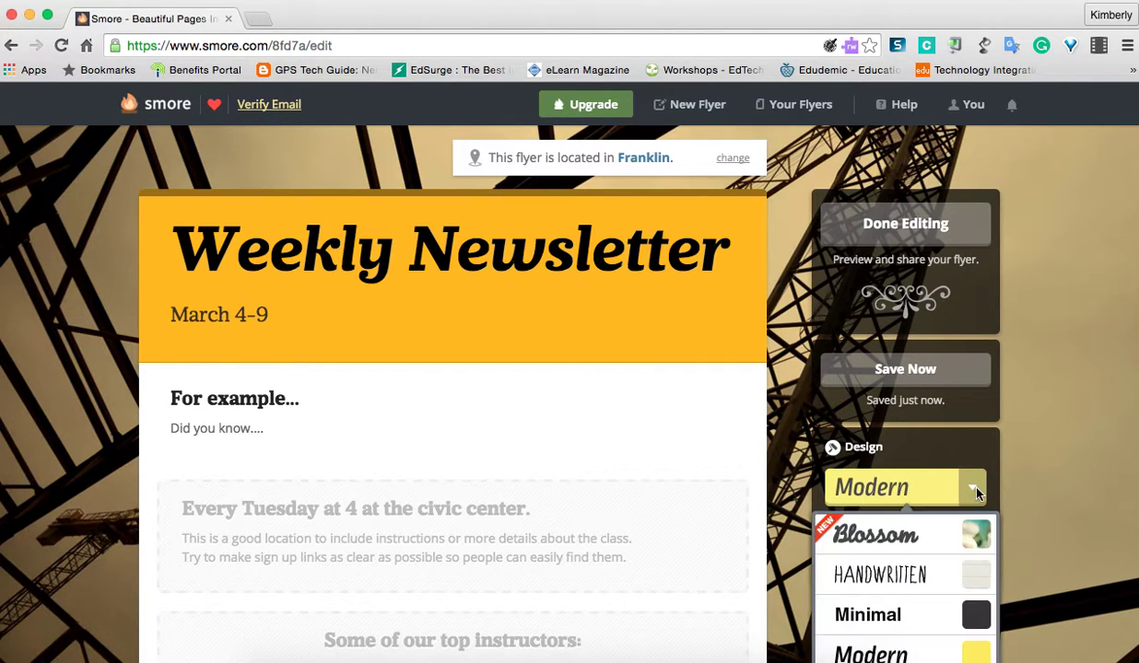
scroll(977, 495, "down", 2)
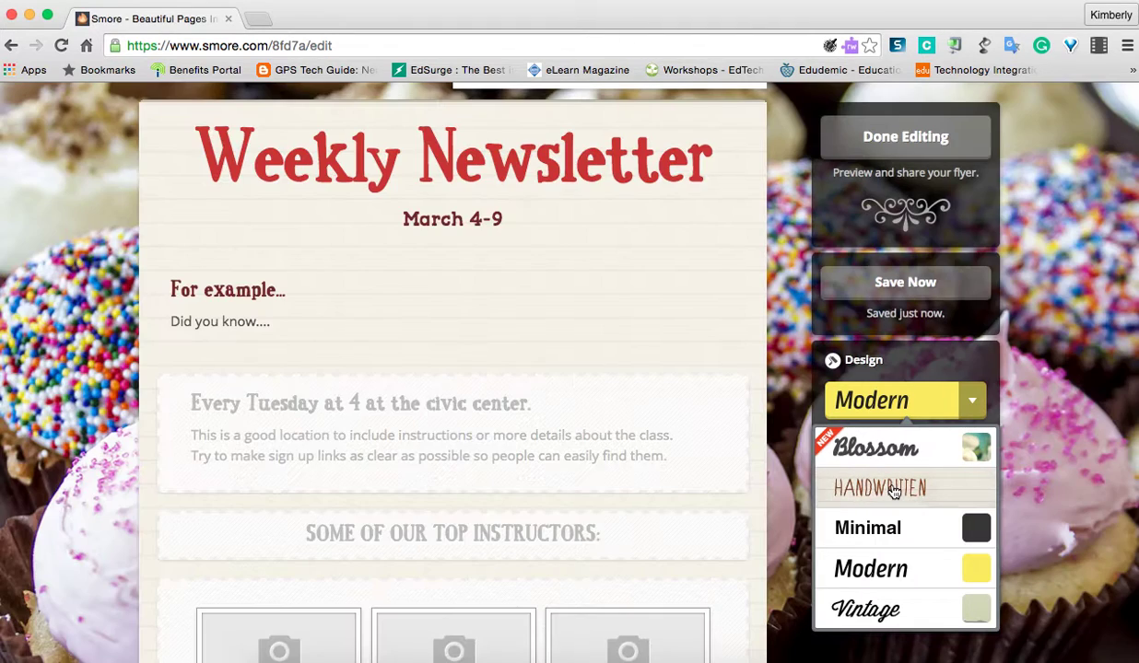
Apply the Handwritten design with the pastel chalk background
left_click(892, 491)
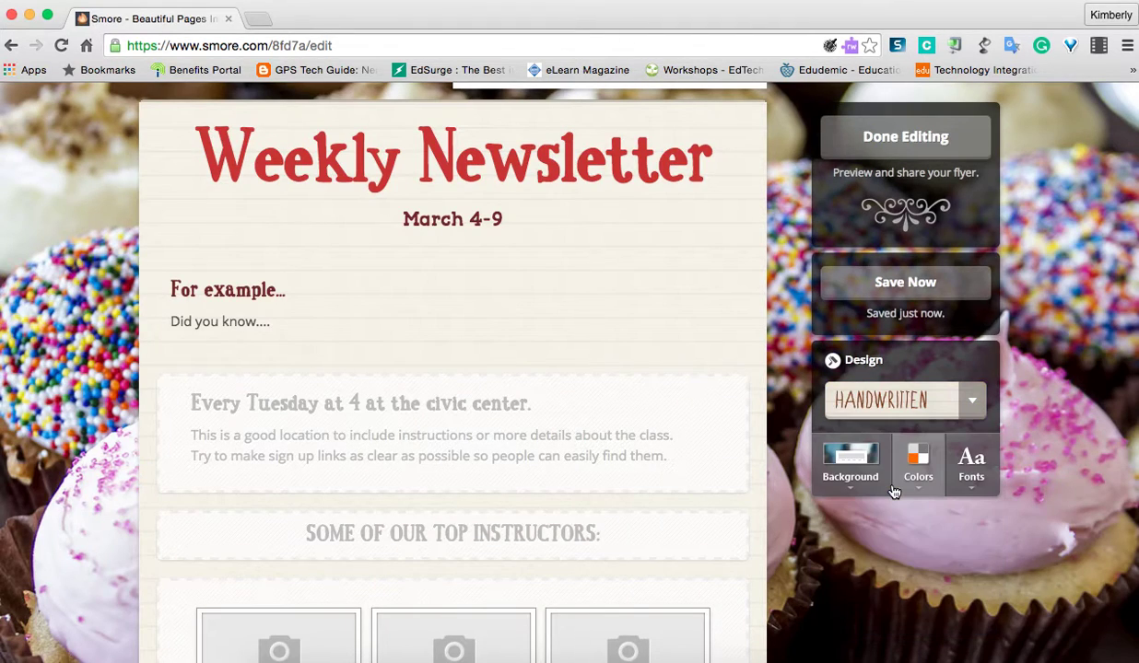
left_click(827, 460)
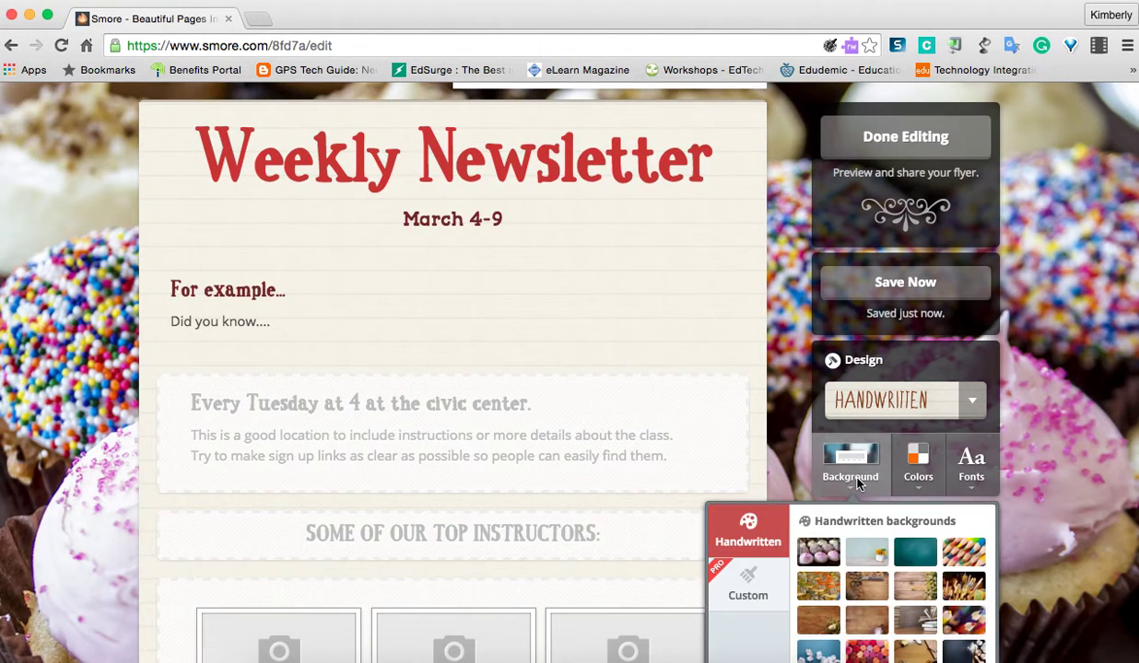
scroll(857, 483, "down", 2)
scroll(857, 484, "down", 3)
left_click(866, 466)
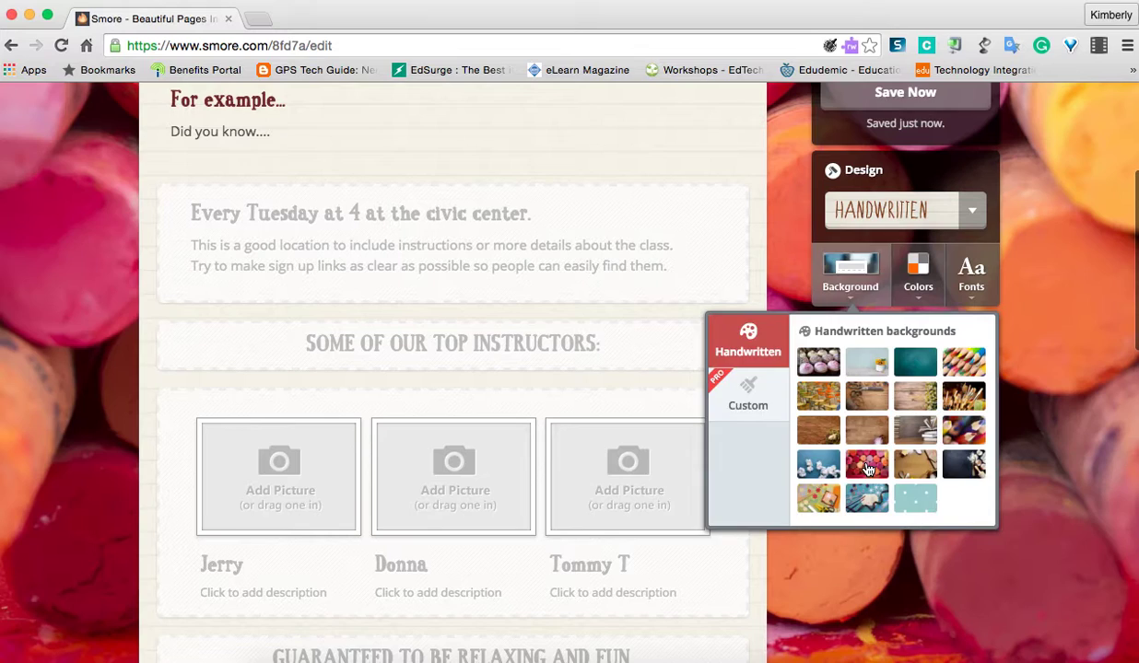
Set the flyer's color scheme to teal and its font to Deckard
left_click(917, 293)
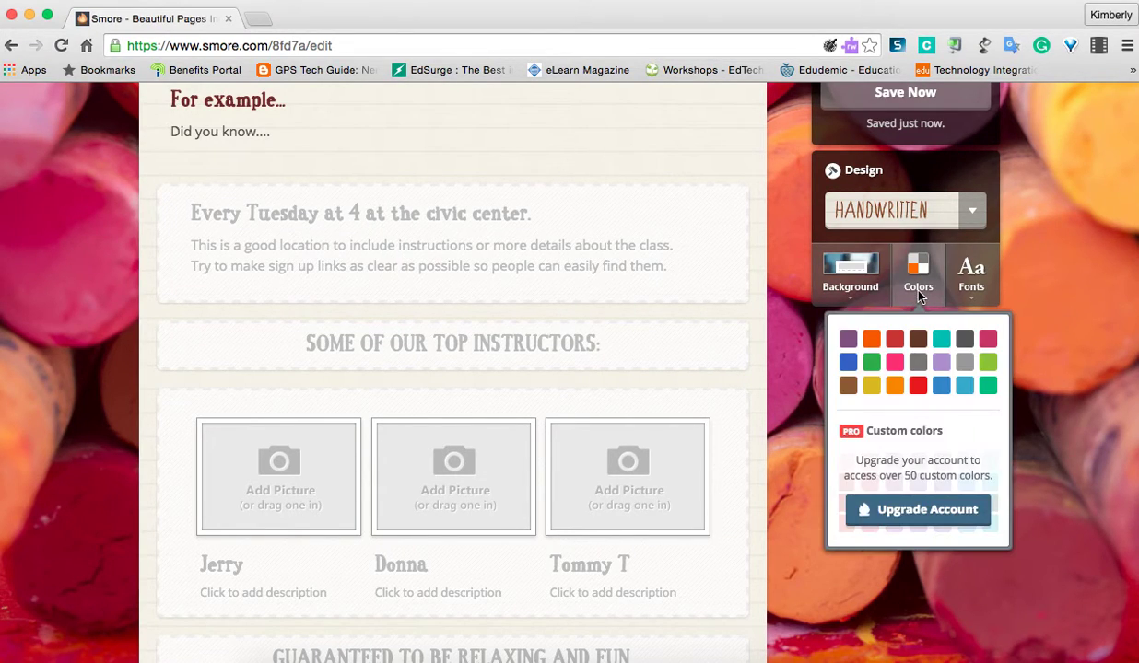
scroll(924, 330, "up", 3)
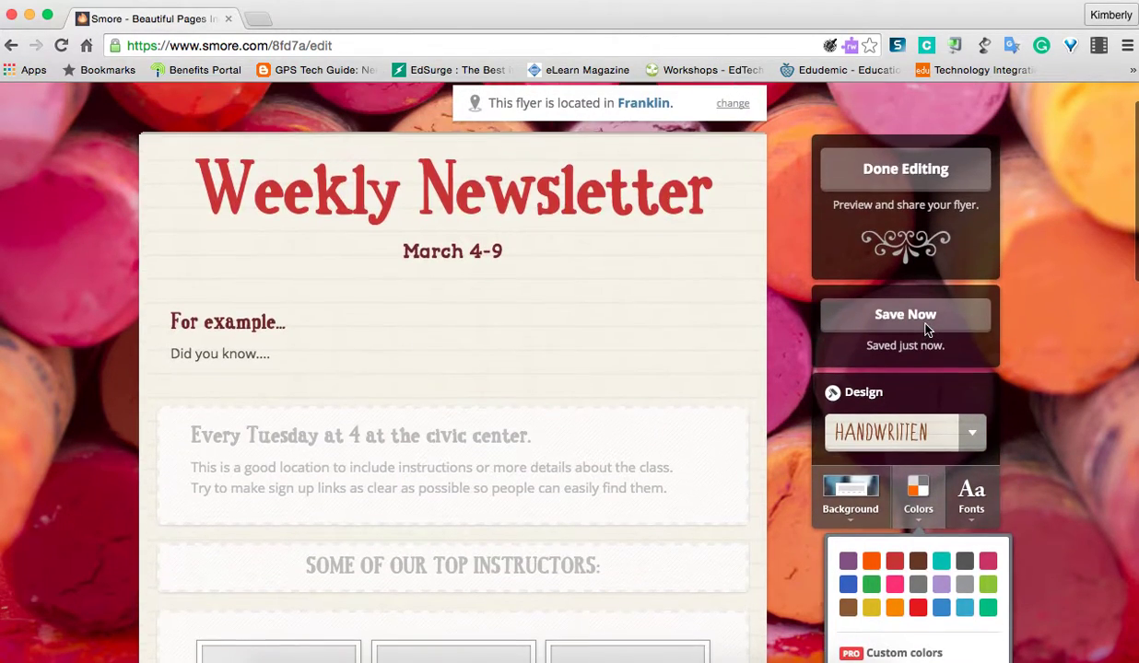
left_click(941, 561)
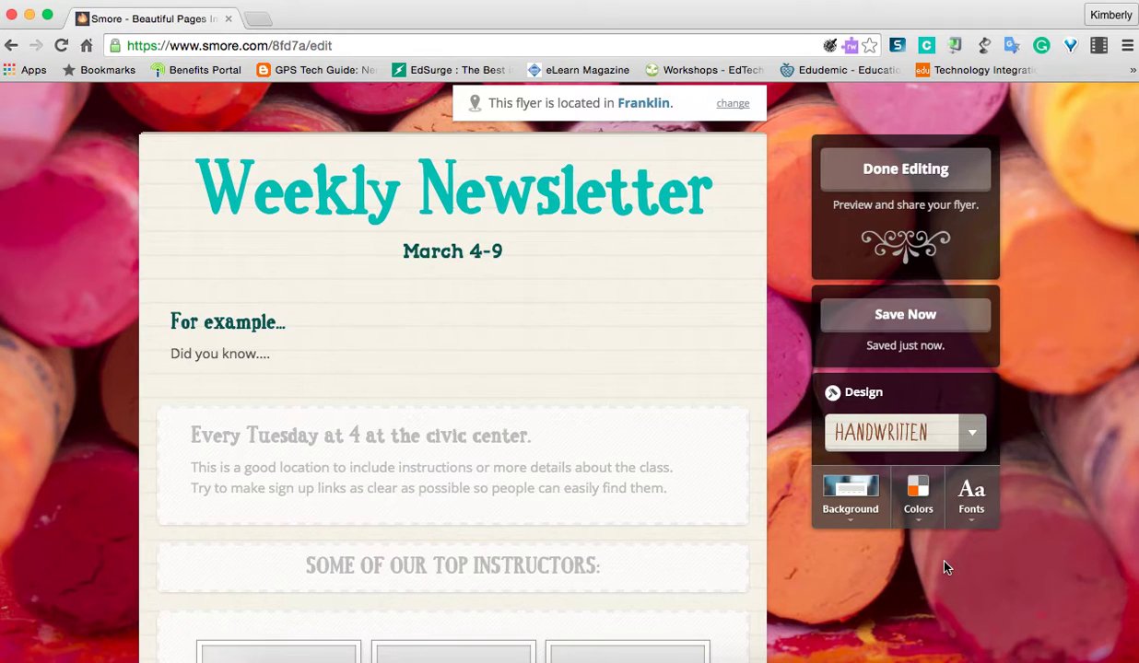
left_click(977, 511)
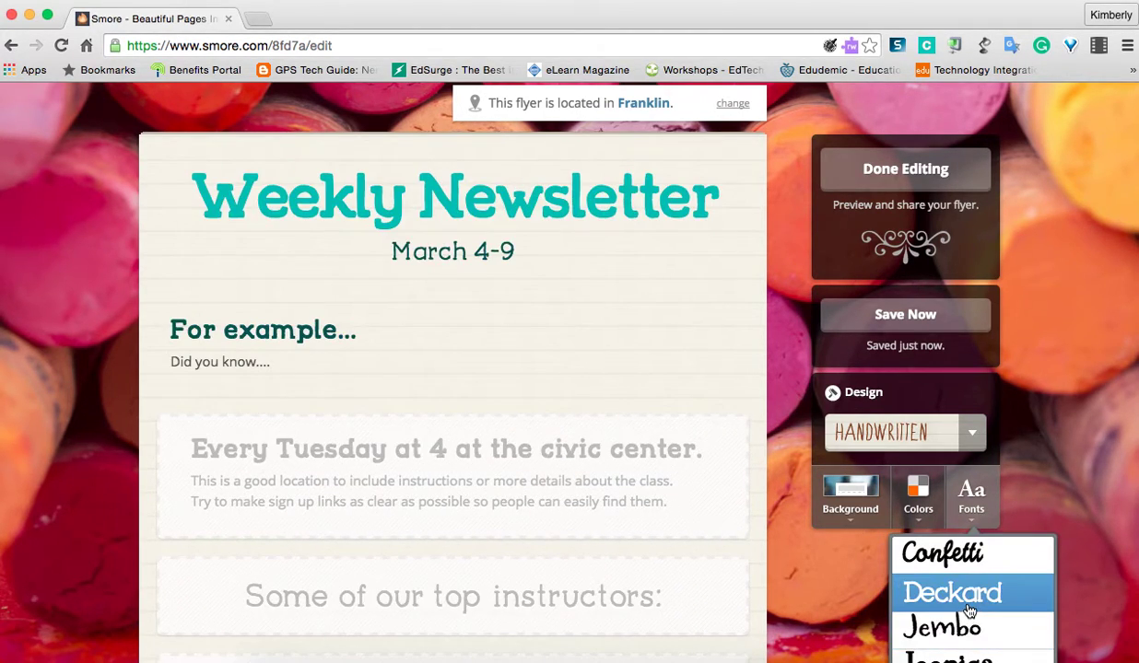
left_click(970, 611)
scroll(782, 453, "up", 2)
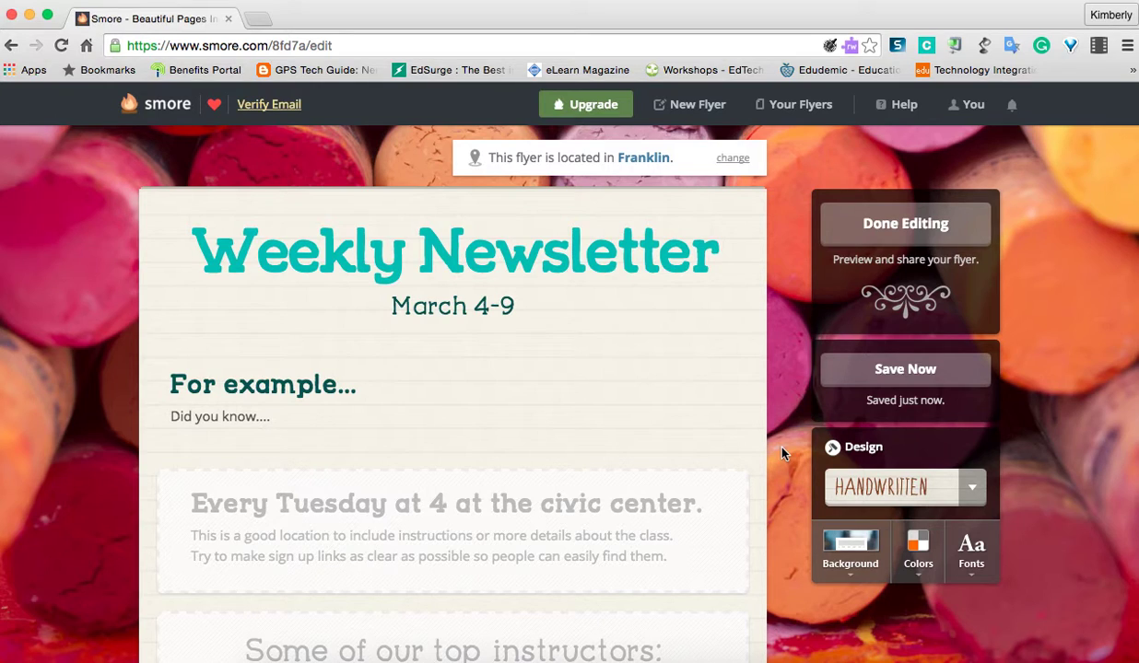
Publish the Weekly Newsletter flyer and review its live page with share link and visitor count
left_click(912, 222)
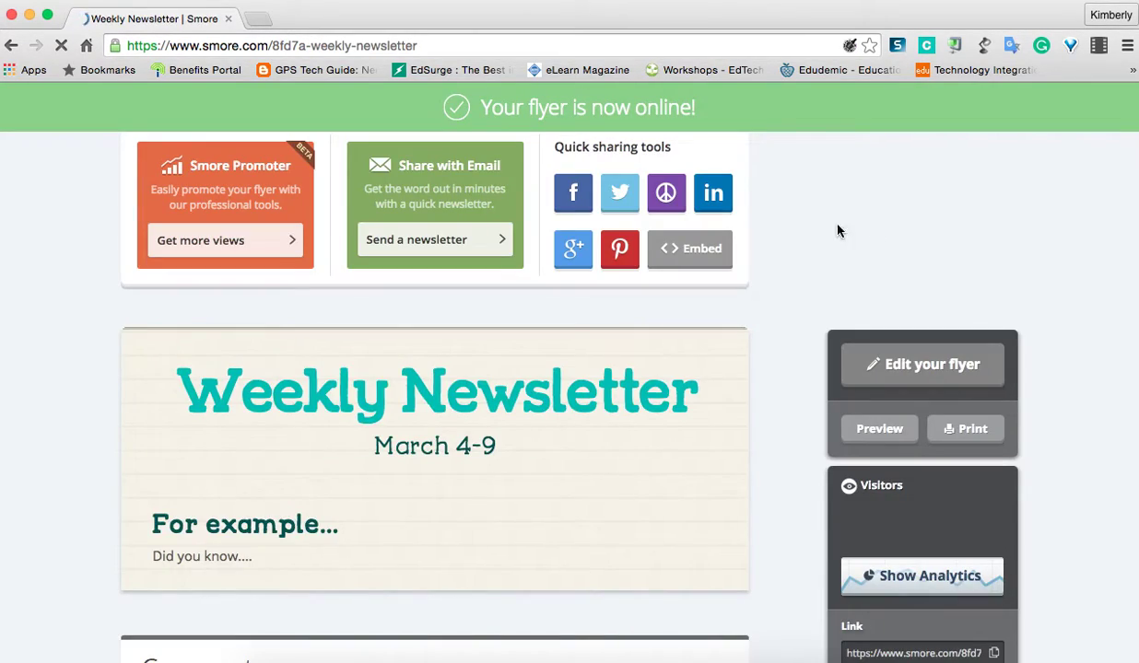
scroll(751, 398, "down", 3)
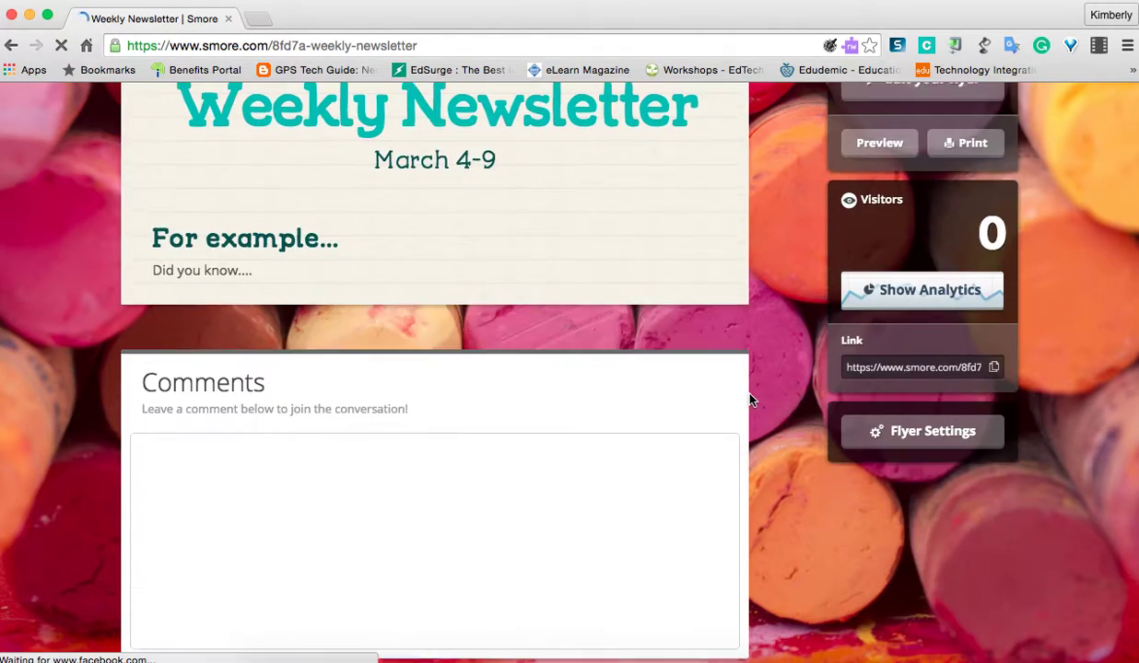
scroll(751, 398, "up", 3)
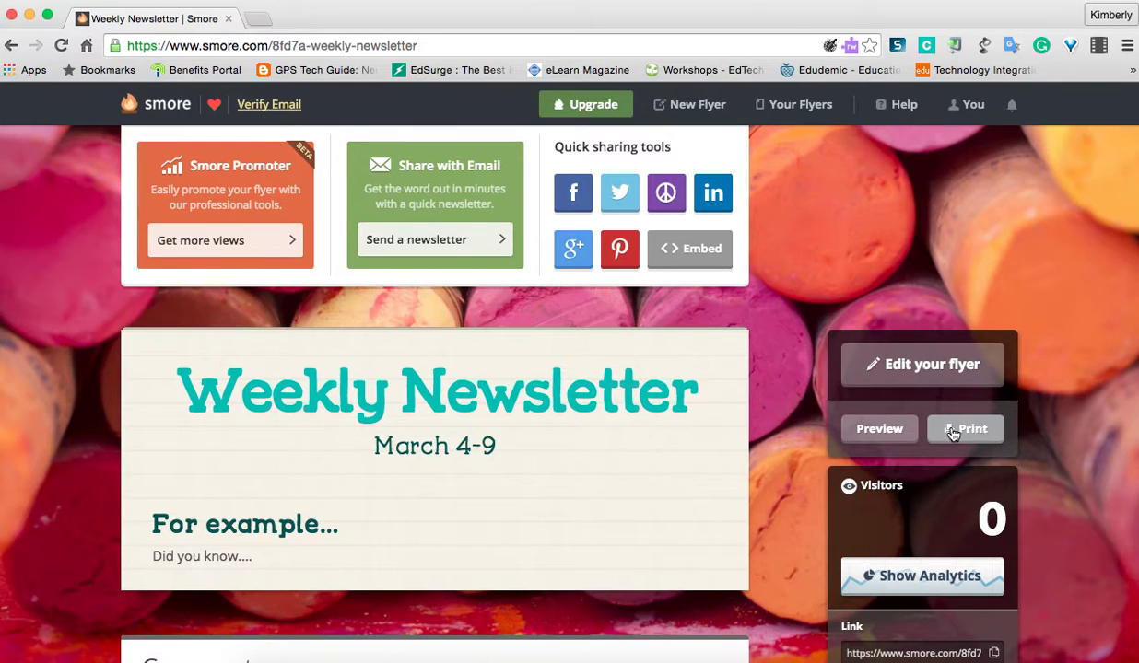
scroll(963, 503, "down", 2)
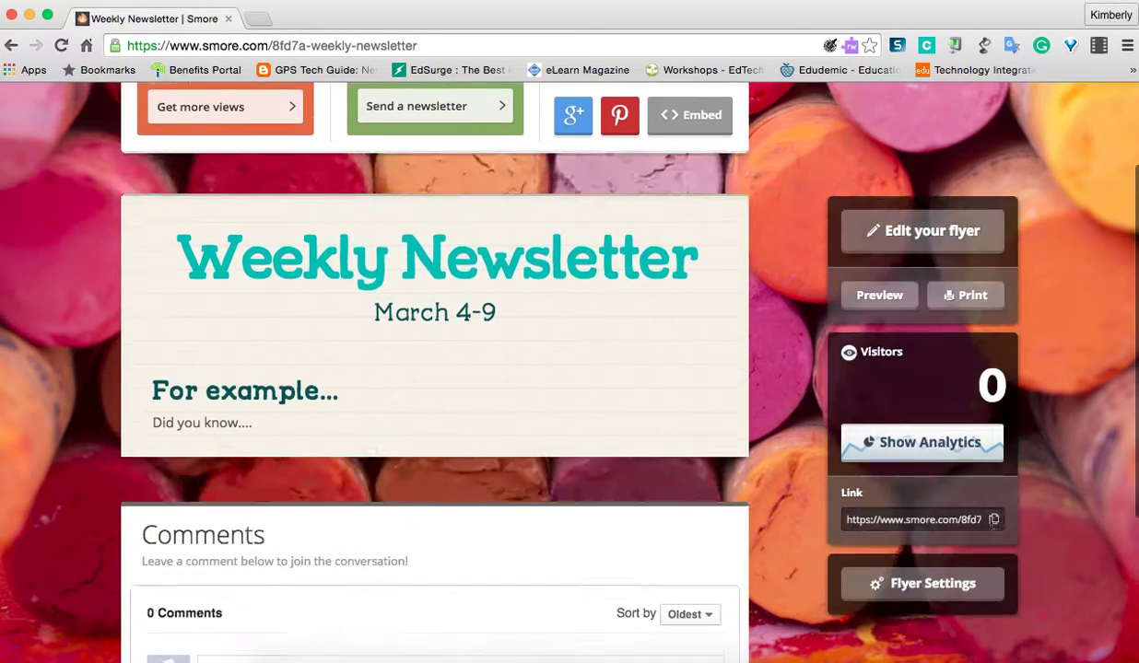
scroll(992, 528, "down", 1)
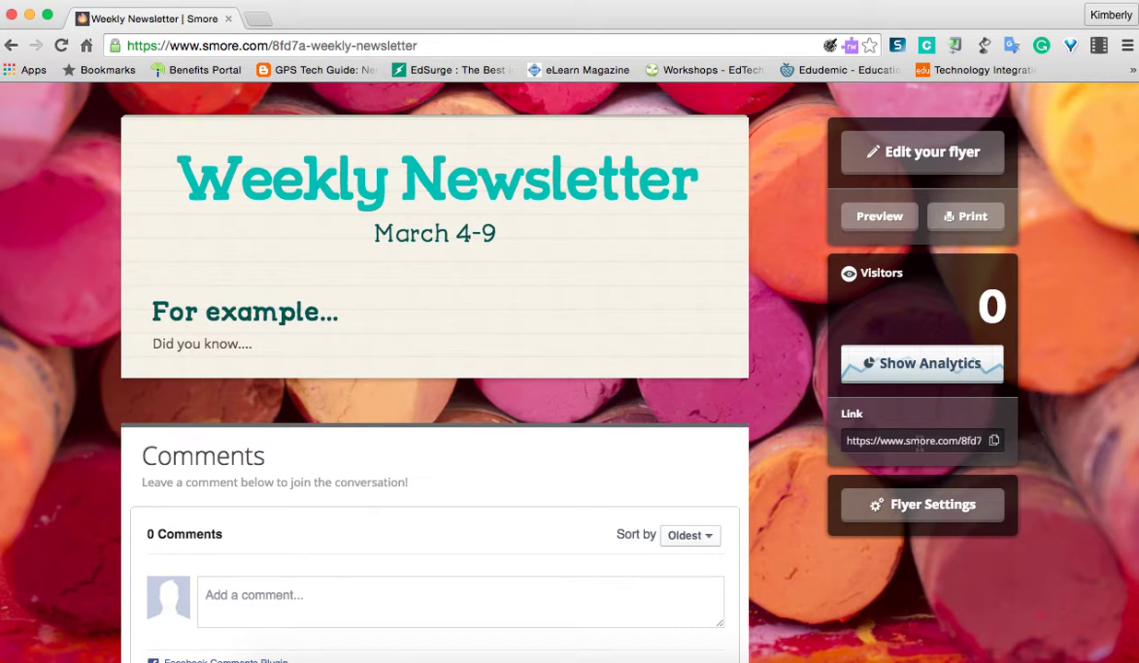
scroll(828, 433, "up", 3)
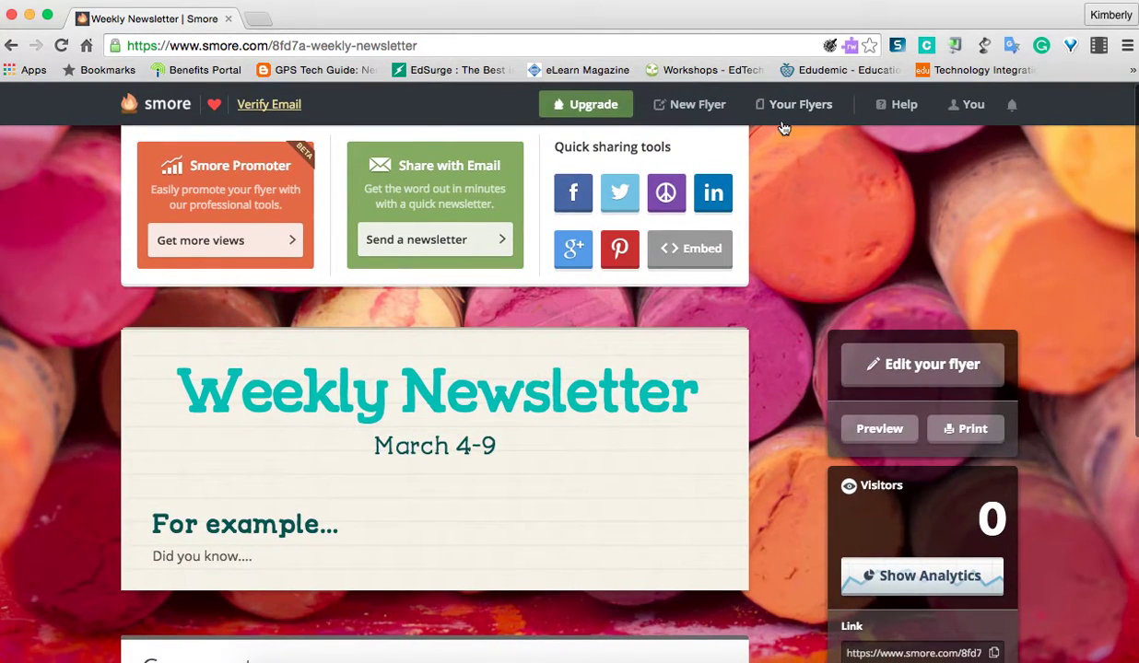
From Your Flyers, open the February 2015 Technology Meeting Resources flyer
left_click(783, 106)
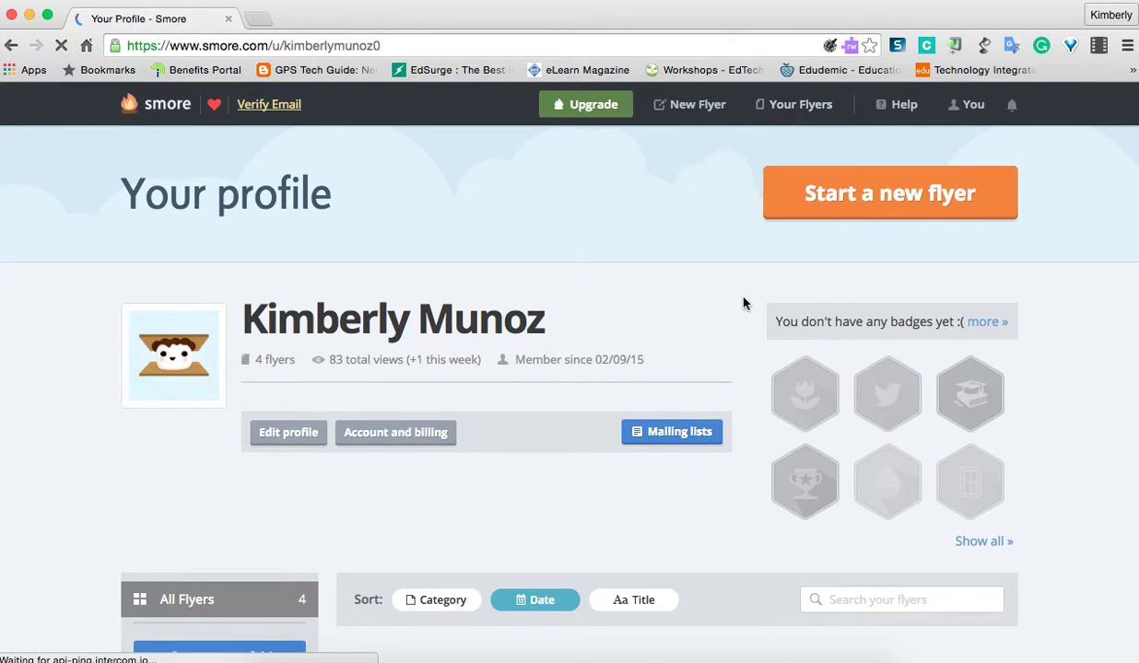
scroll(743, 299, "down", 7)
scroll(743, 305, "down", 3)
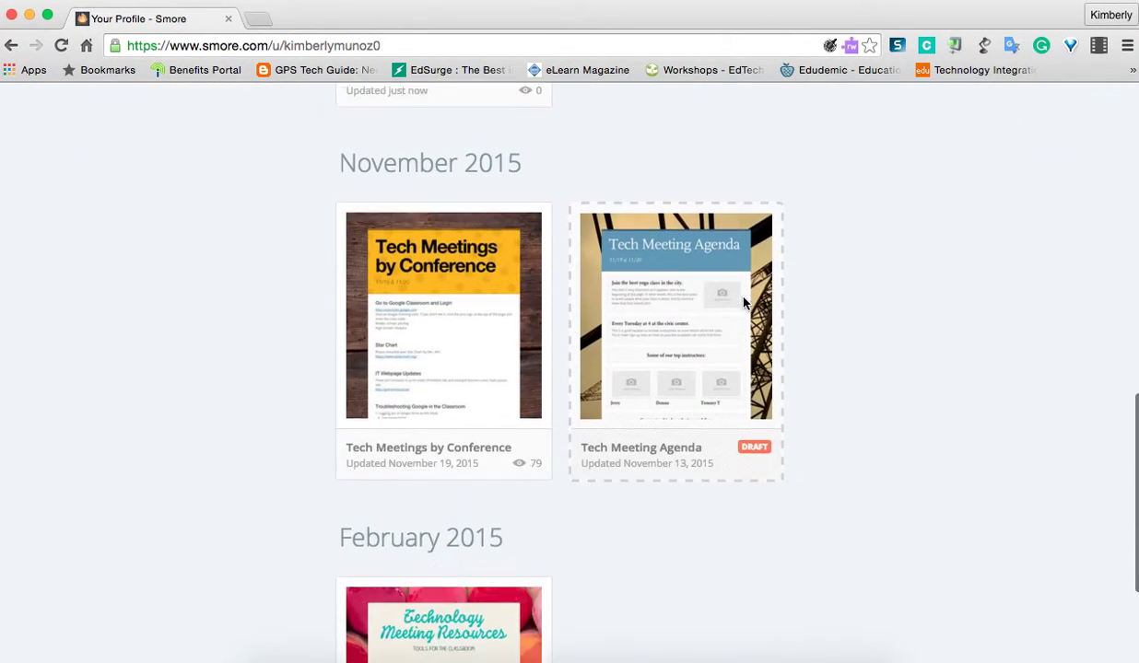
scroll(478, 345, "down", 2)
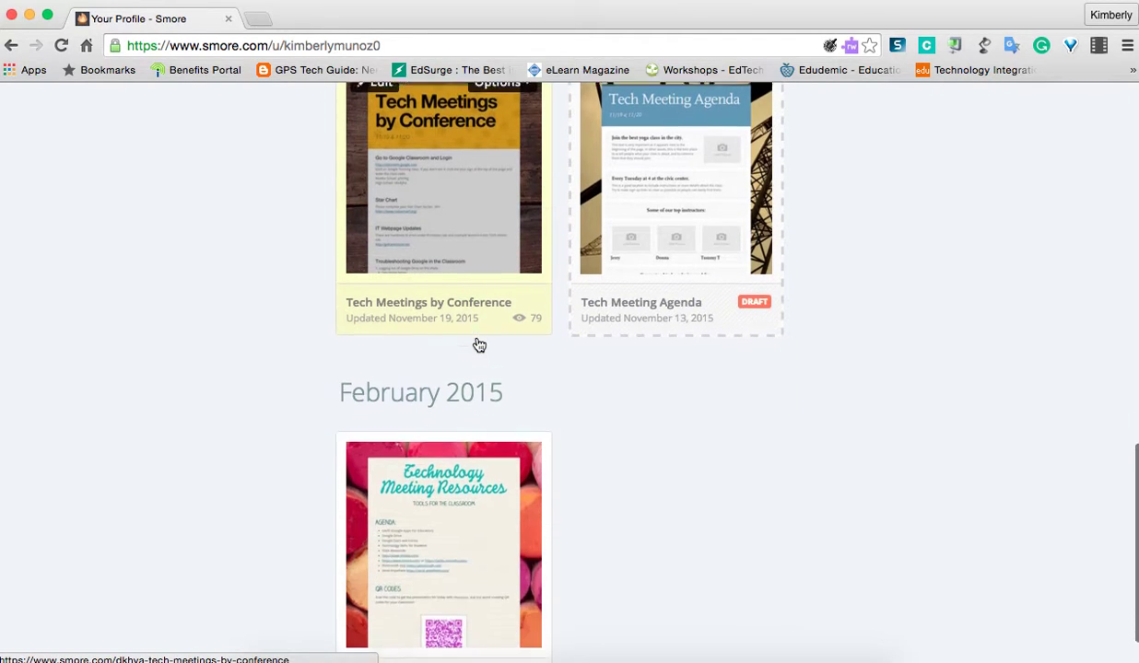
left_click(474, 441)
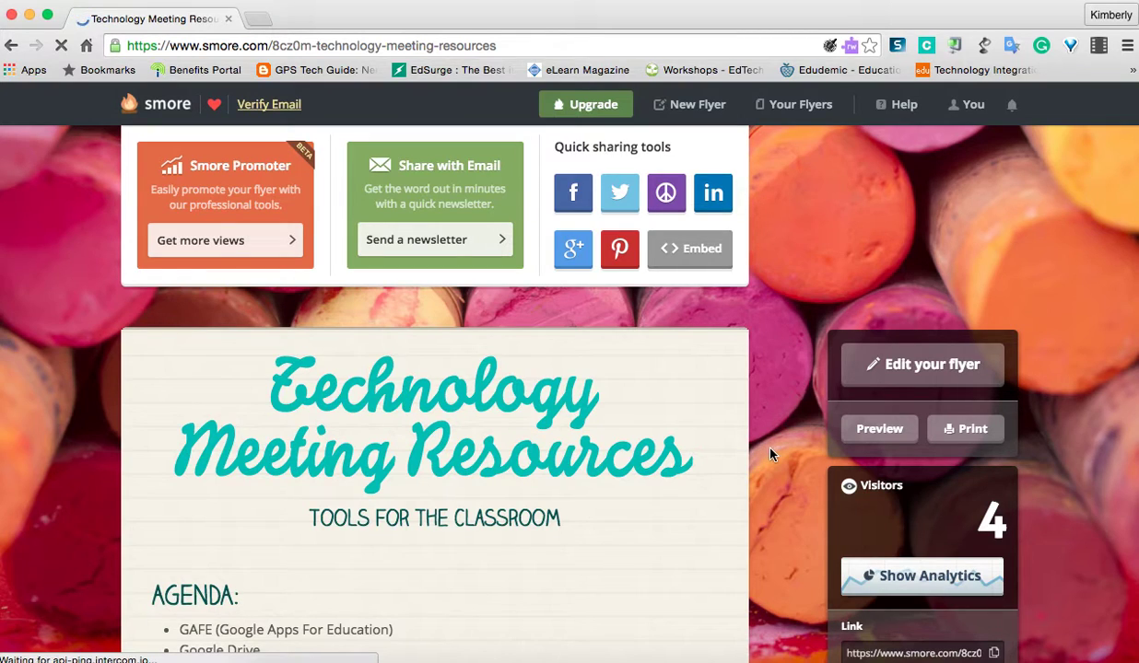
Scroll through the Technology Meeting Resources flyer's QR code, GAFE steps and teacher poll, then back up
scroll(771, 454, "down", 5)
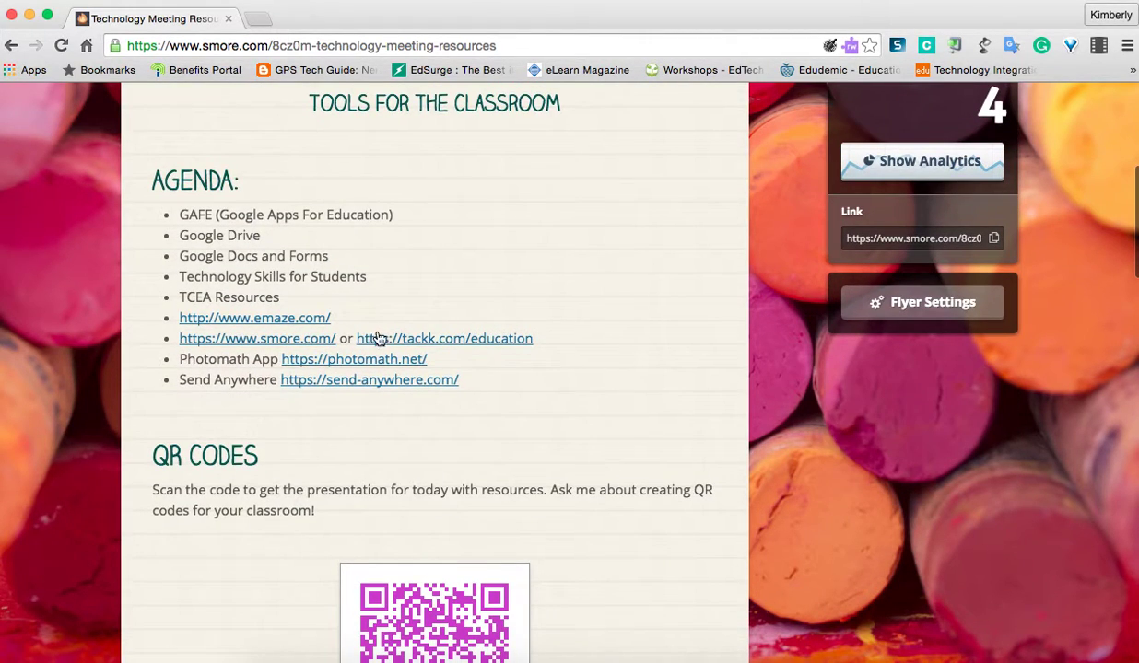
scroll(609, 379, "down", 3)
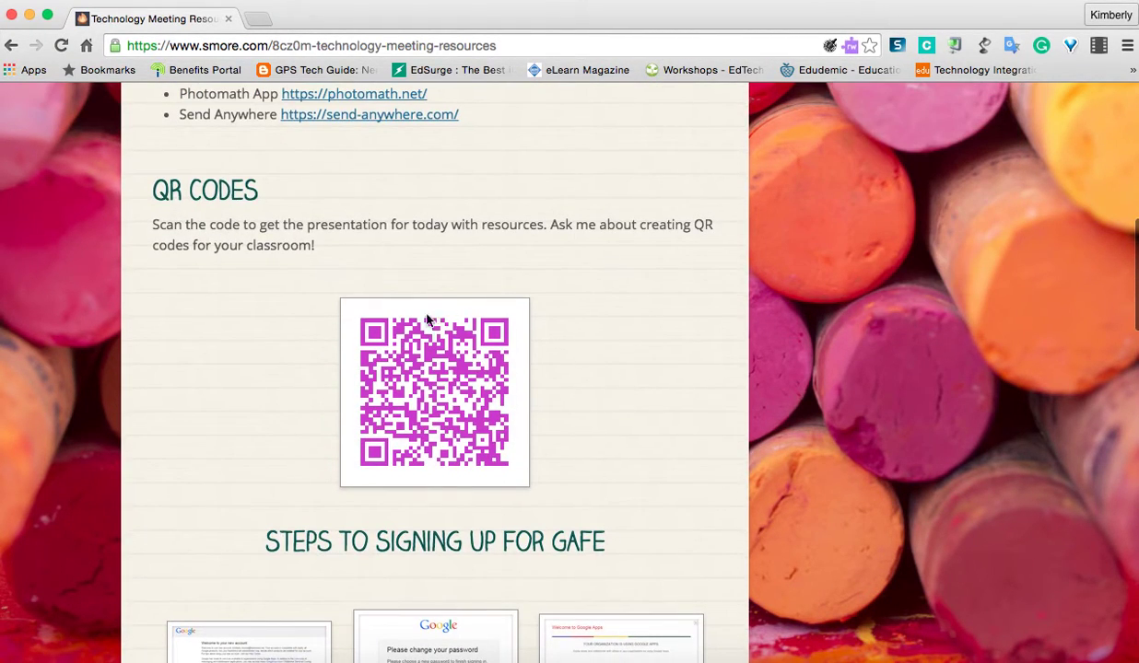
scroll(639, 422, "down", 4)
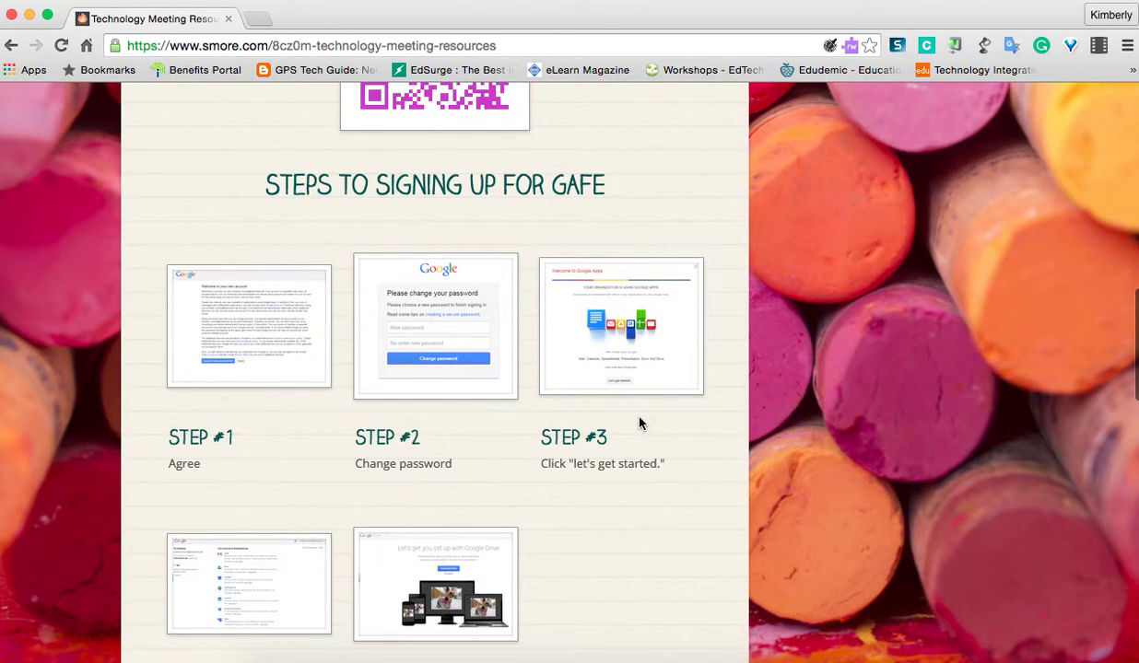
scroll(626, 432, "down", 2)
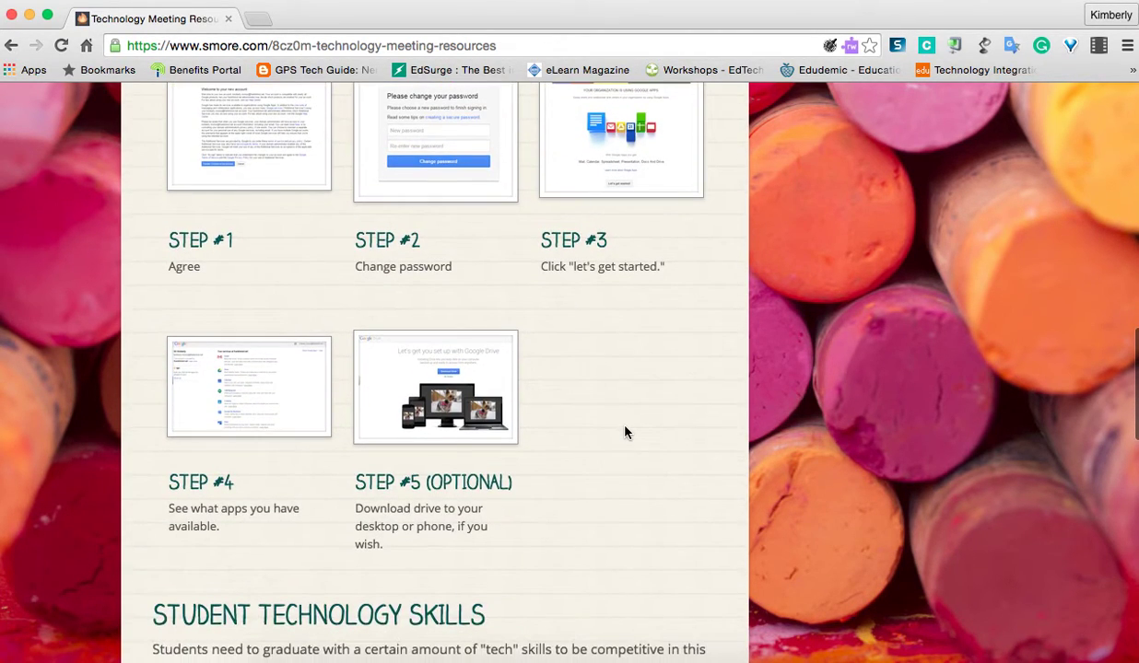
scroll(624, 432, "down", 4)
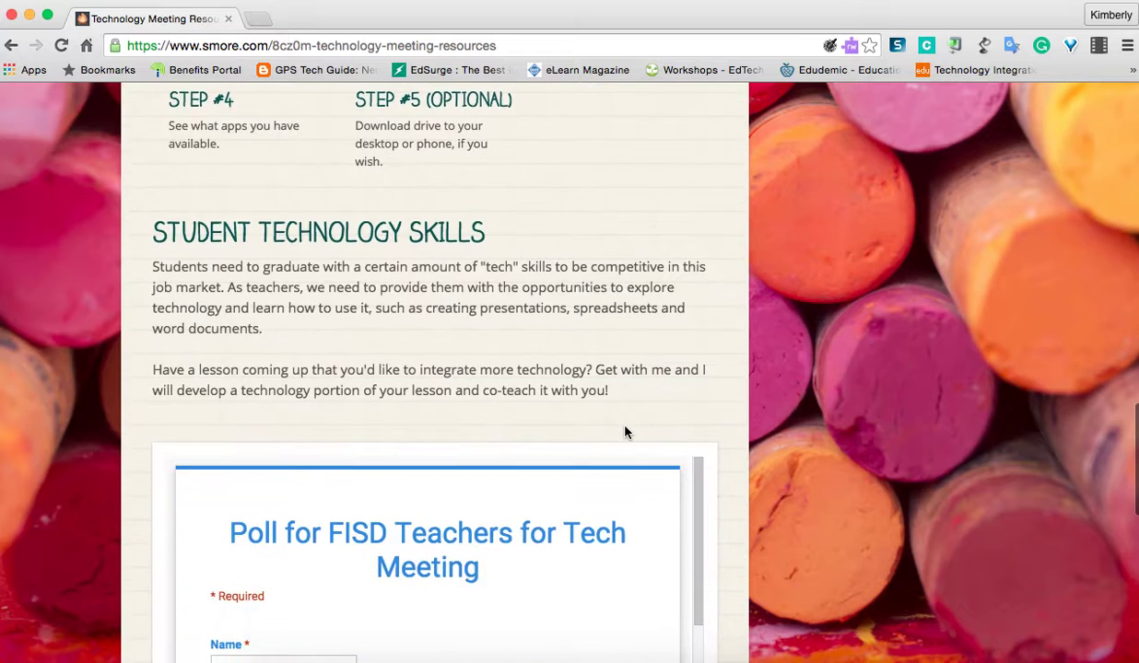
scroll(625, 432, "down", 3)
scroll(734, 502, "down", 3)
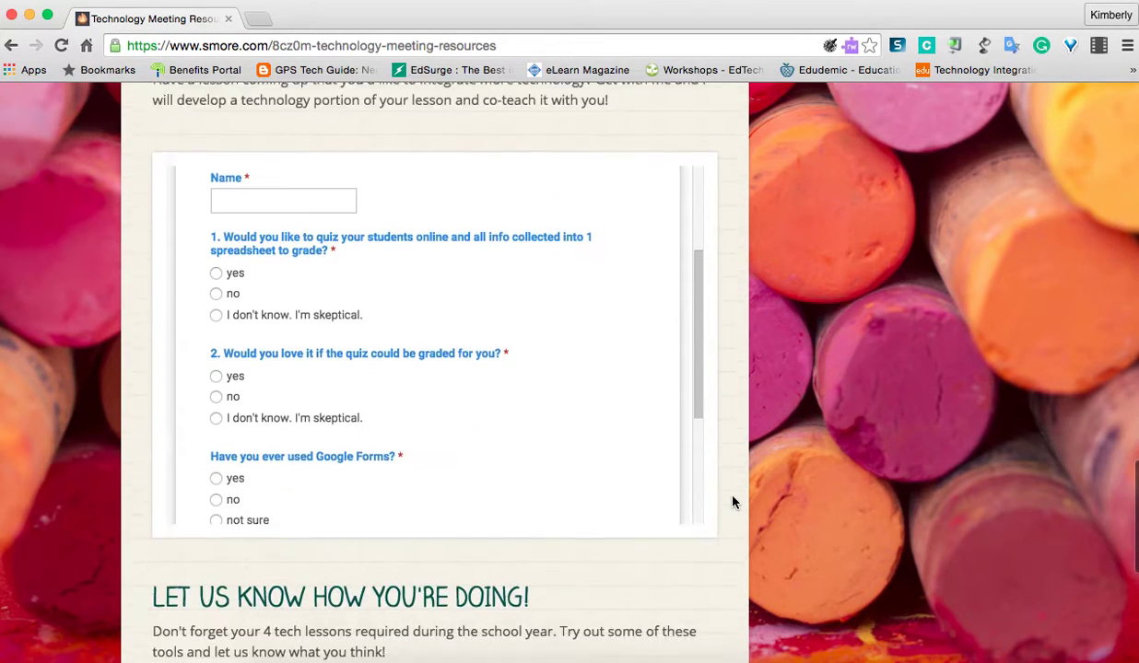
scroll(734, 502, "down", 2)
scroll(734, 502, "up", 5)
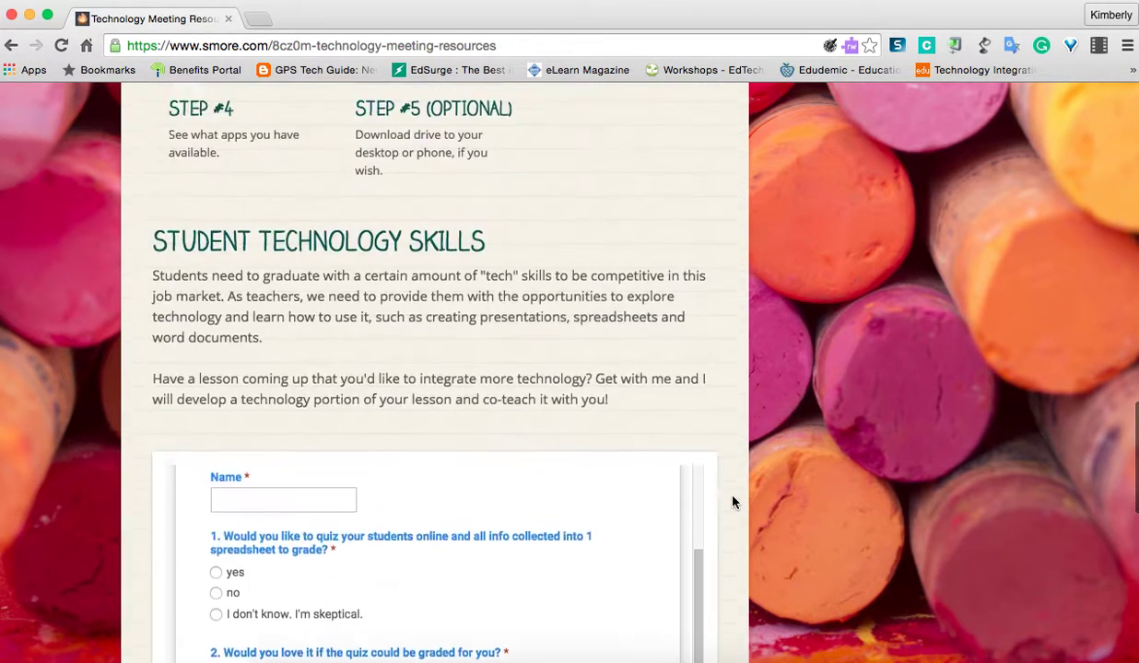
scroll(734, 502, "up", 15)
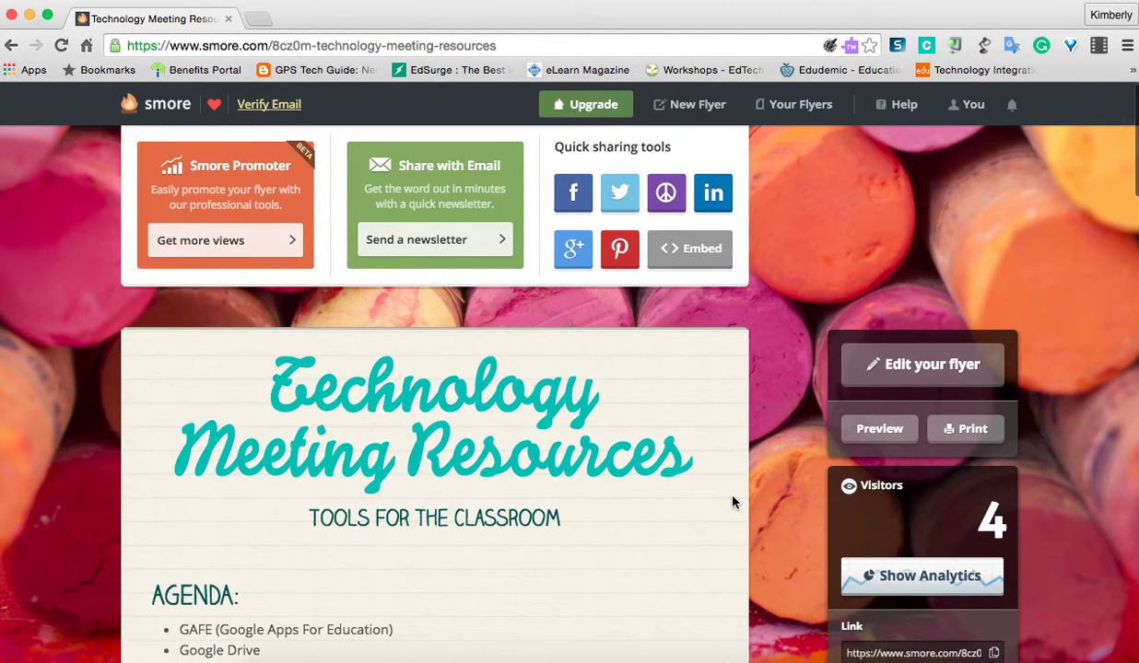